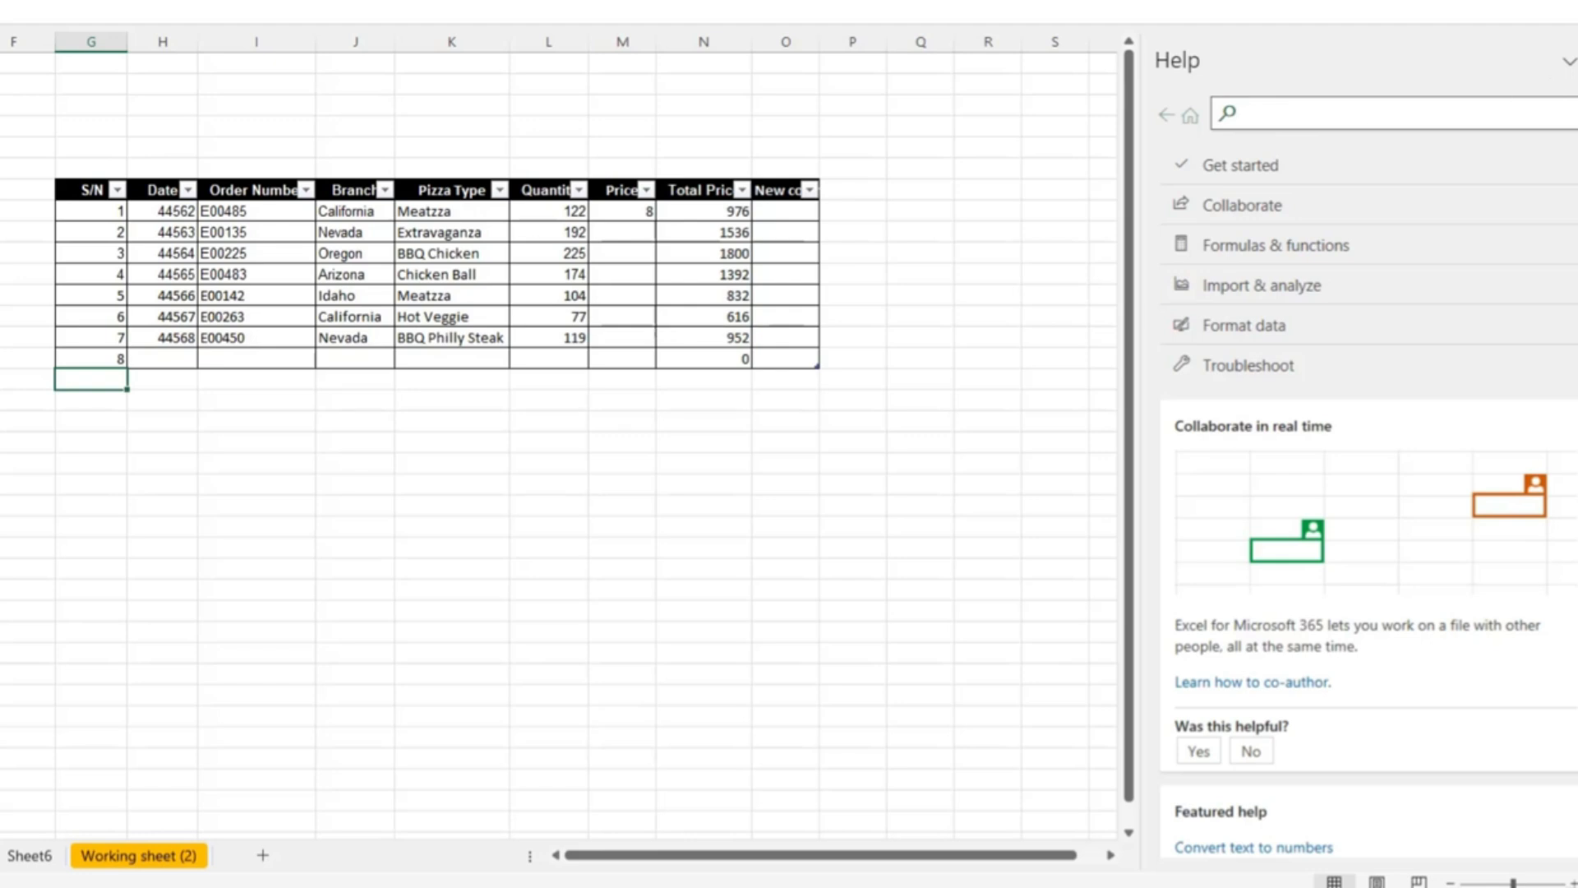
- Close the Help pane and start inserting a function in cell N17, below the Total Price column
left_click(1577, 61)
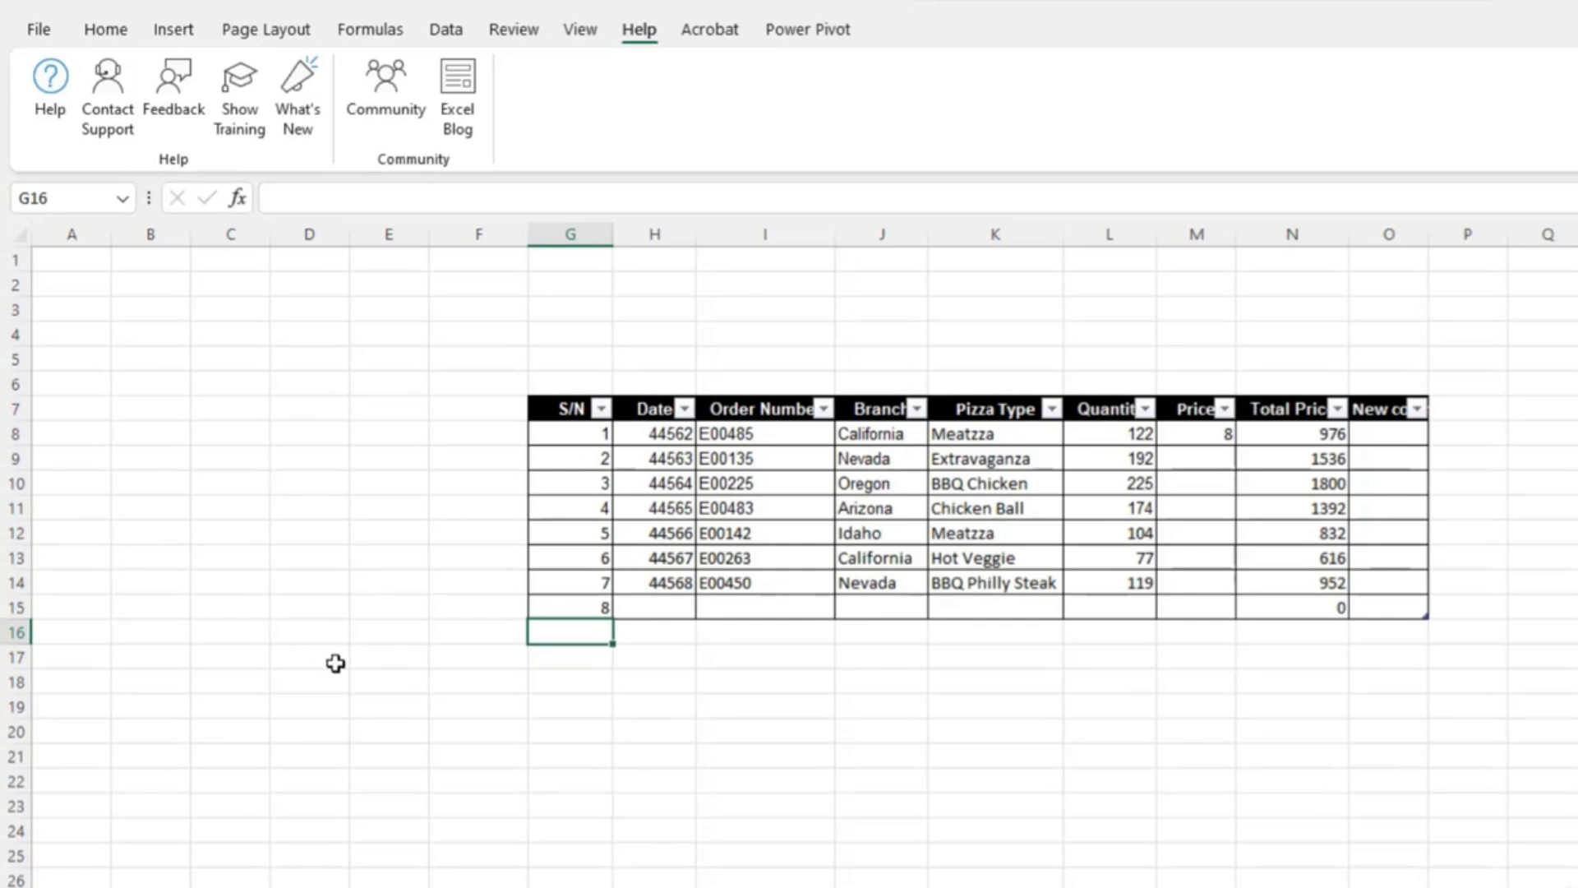
left_click(388, 35)
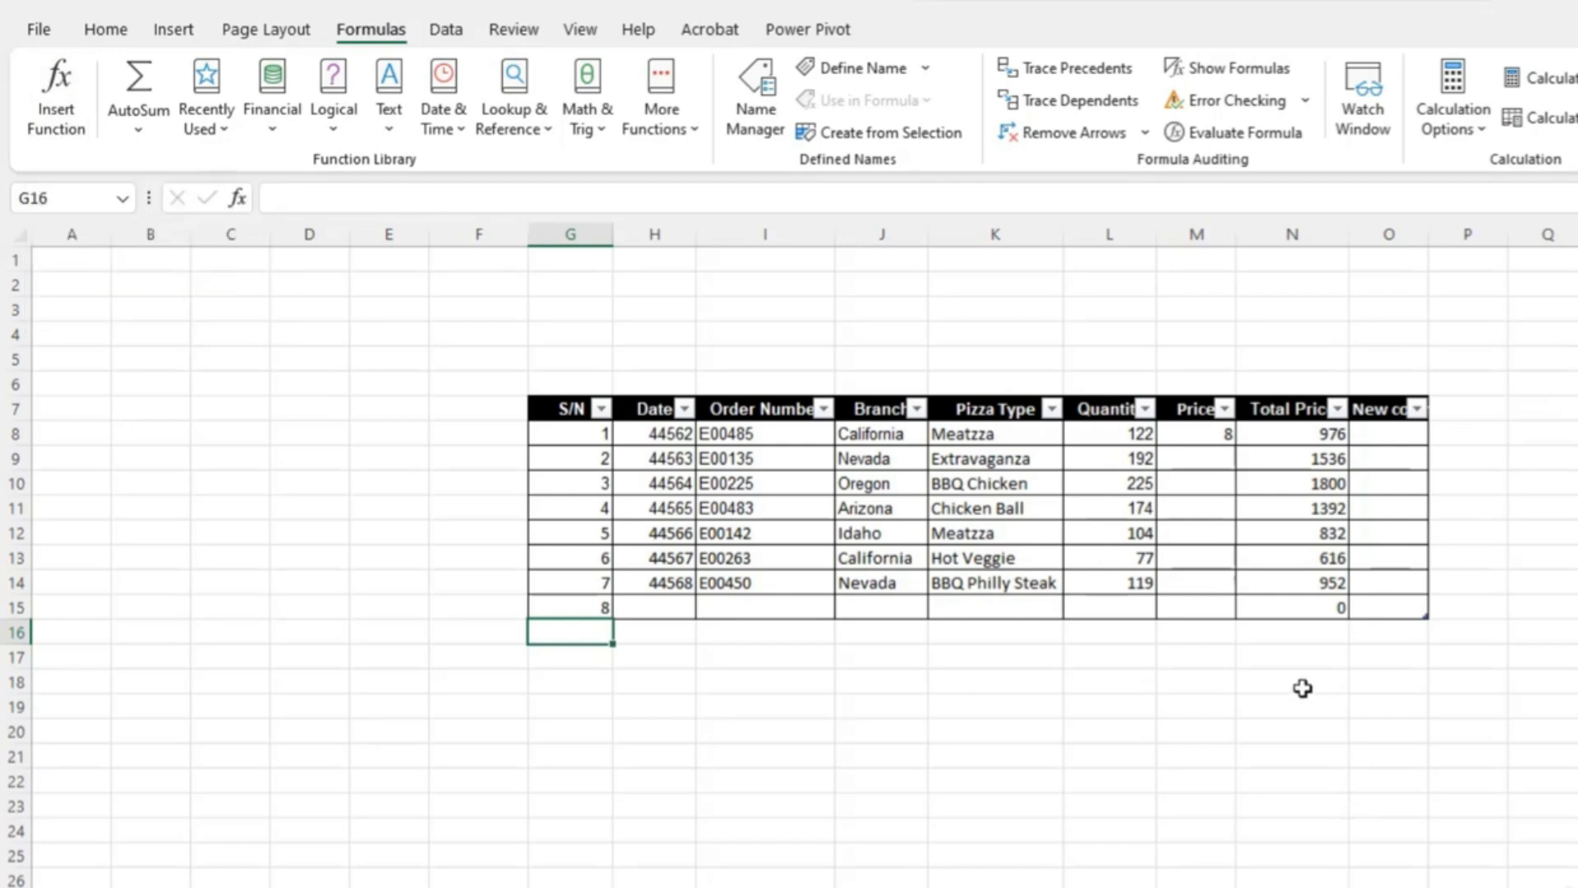
left_click(1302, 665)
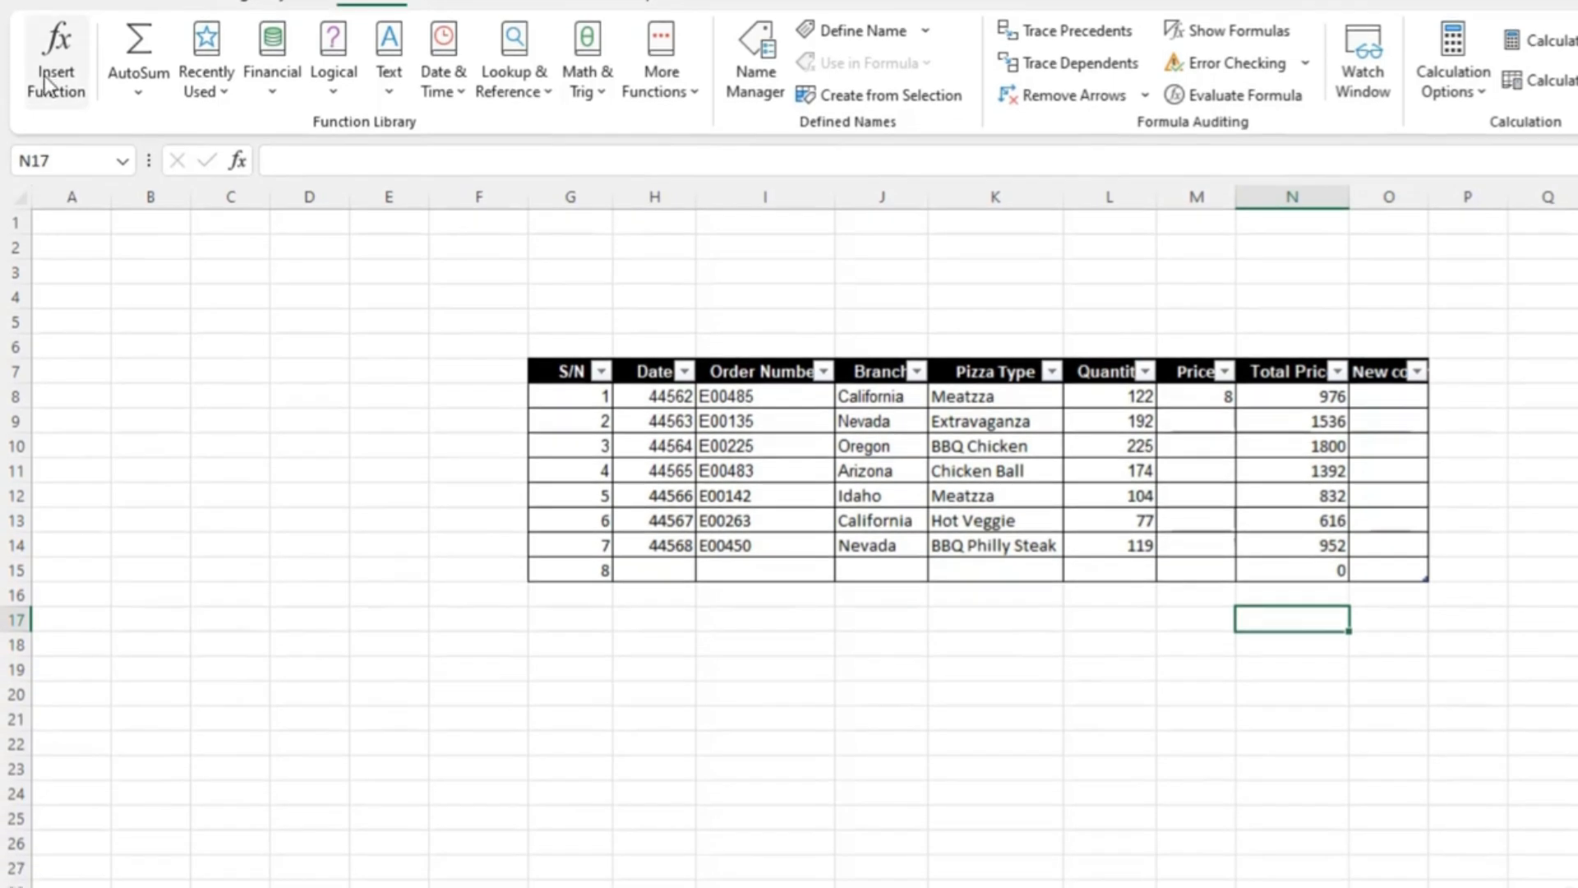
left_click(47, 113)
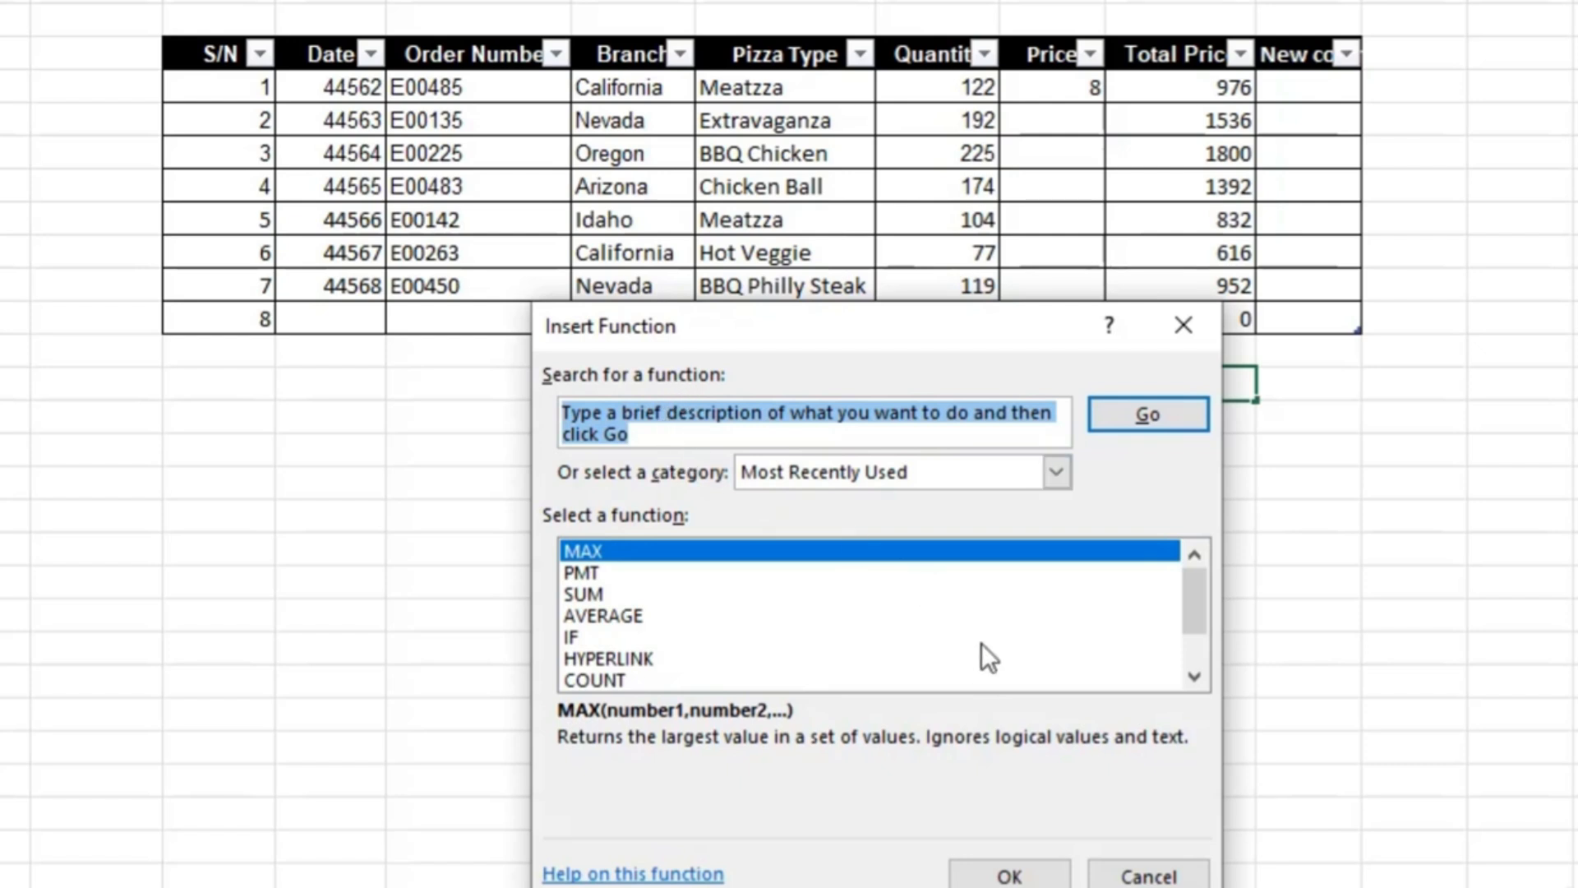
- Browse the function list and its categories, view All functions, and return to the Most Recently Used category
scroll(982, 643, "down", 1)
scroll(1066, 662, "up", 1)
left_click(1057, 475)
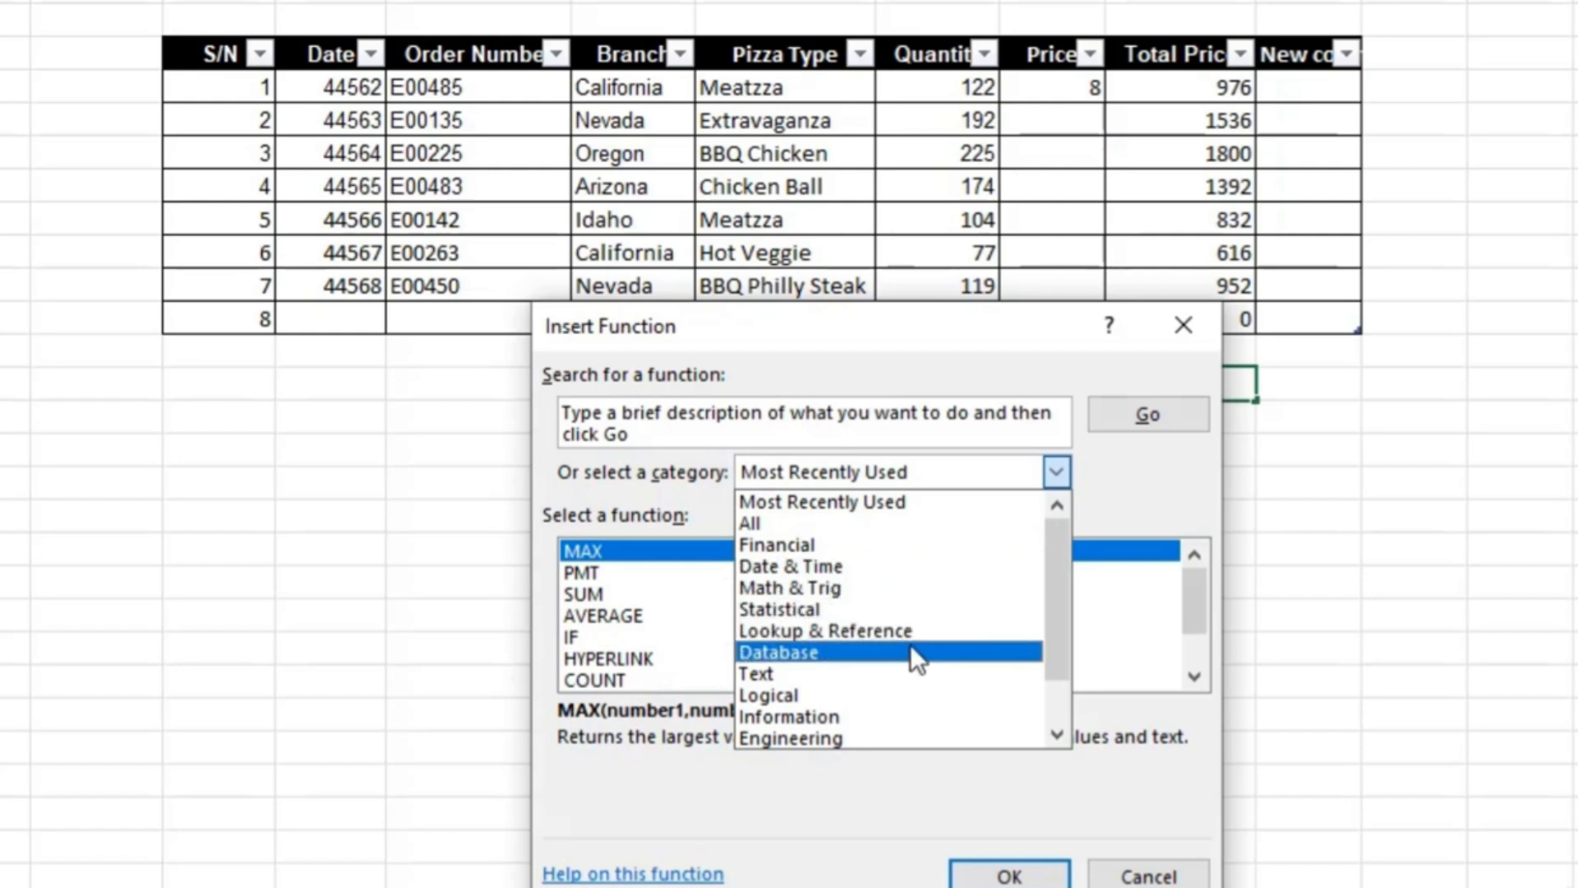
scroll(910, 643, "down", 1)
scroll(911, 645, "down", 2)
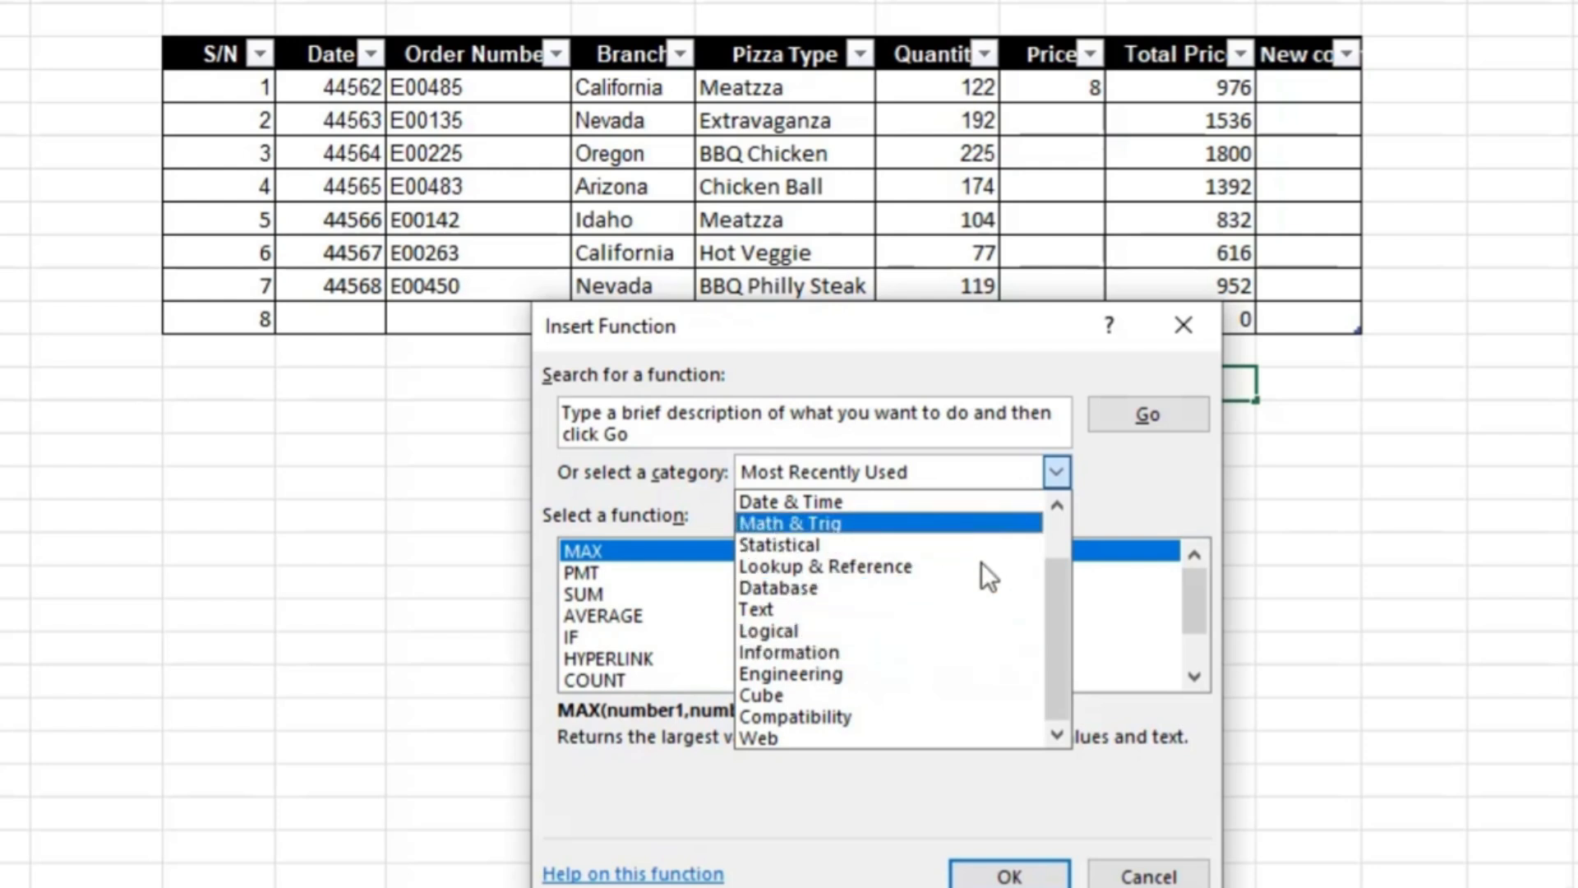
scroll(985, 569, "up", 3)
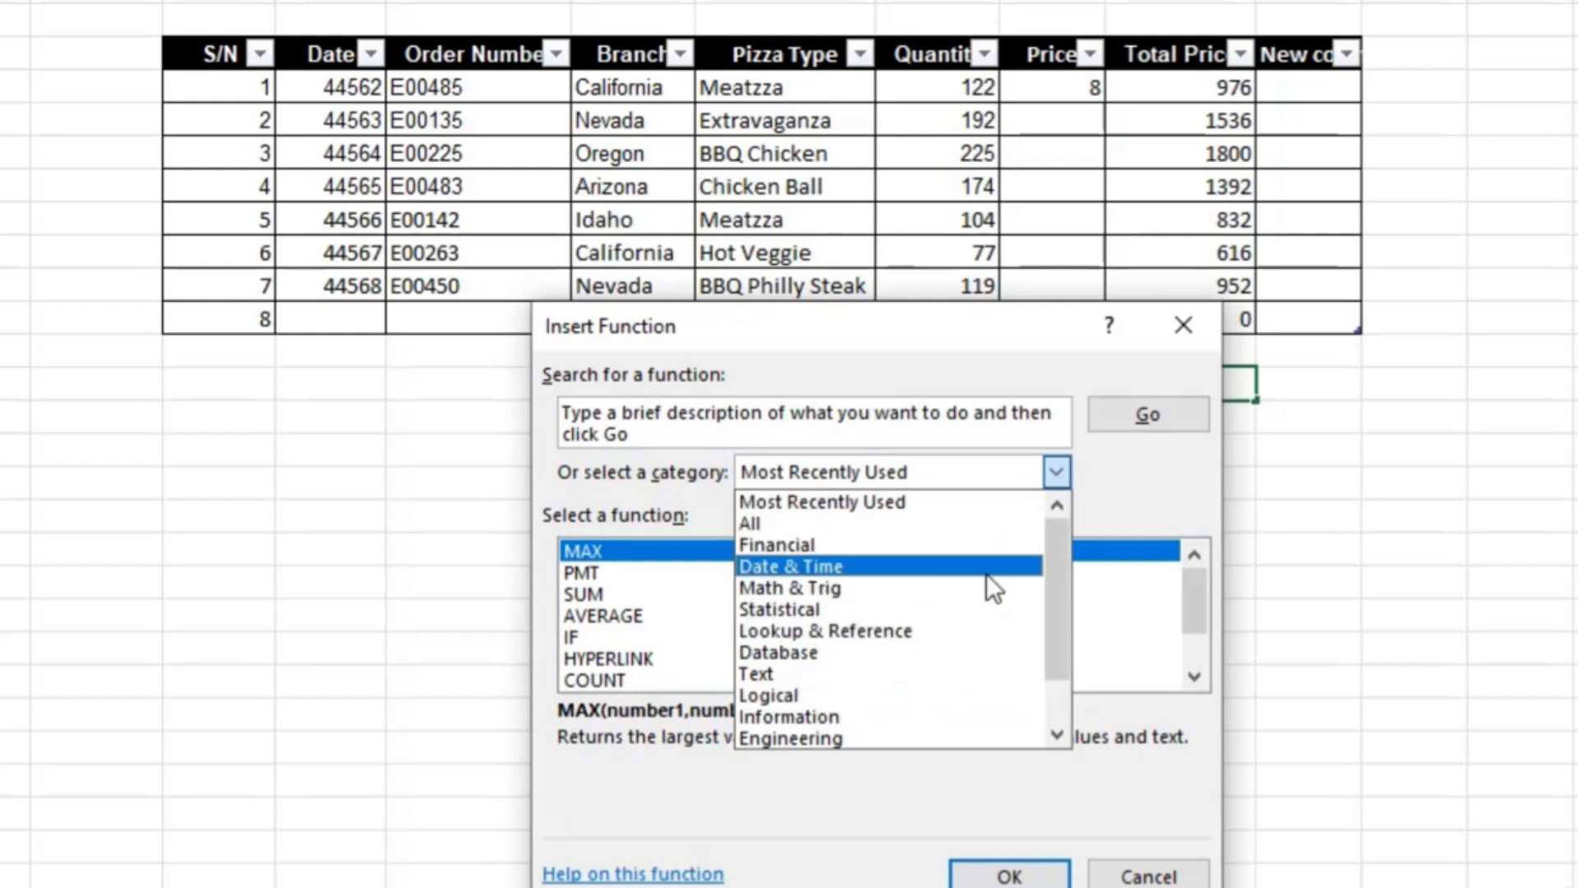
left_click(840, 526)
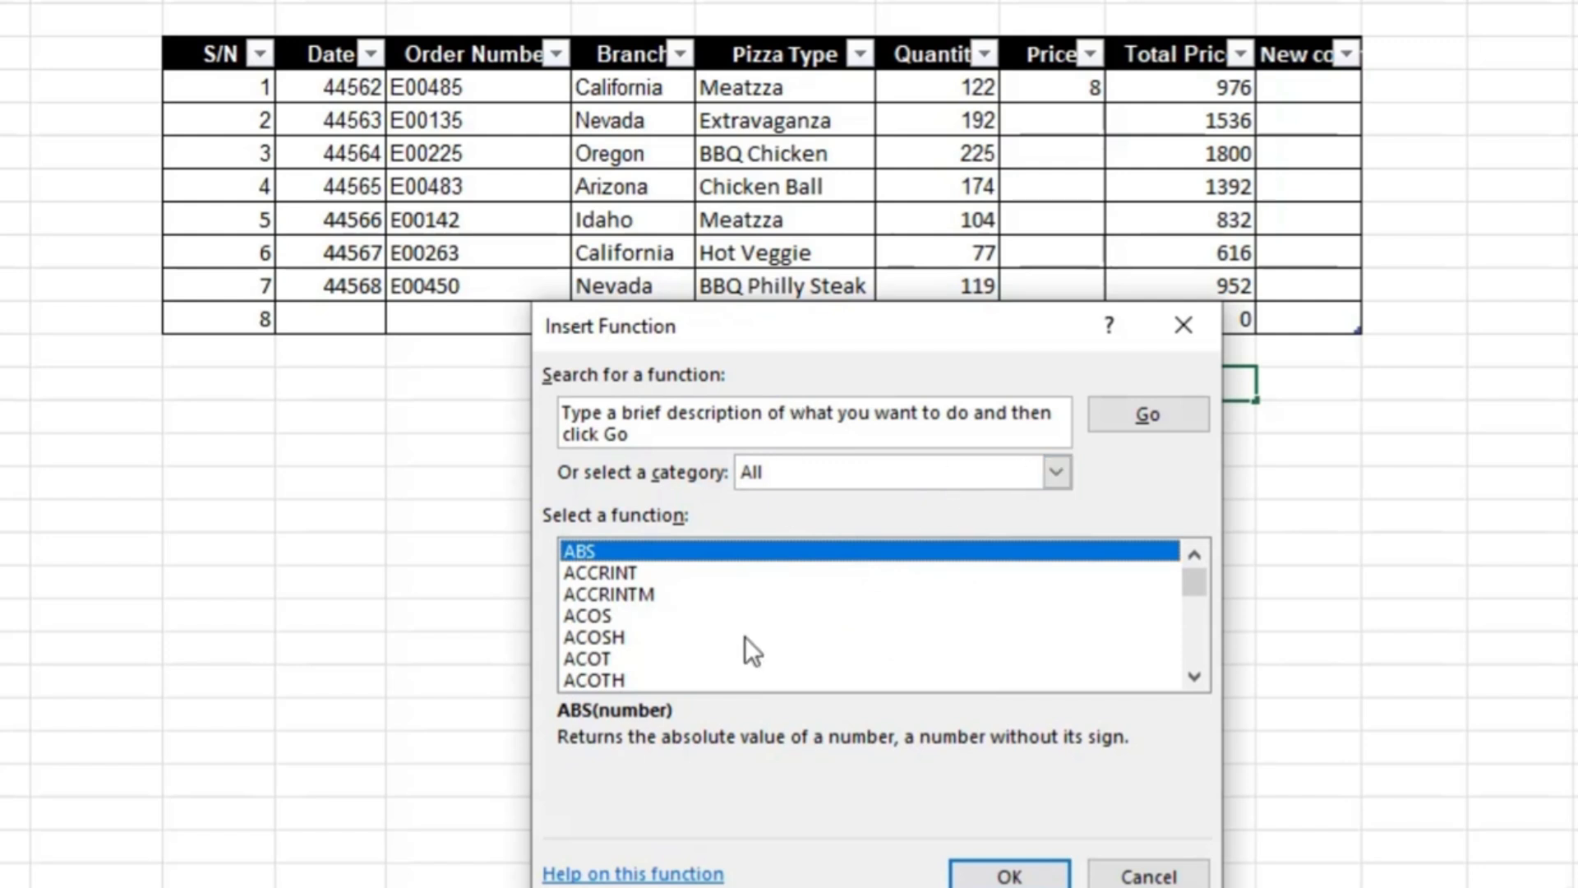
left_click(1056, 474)
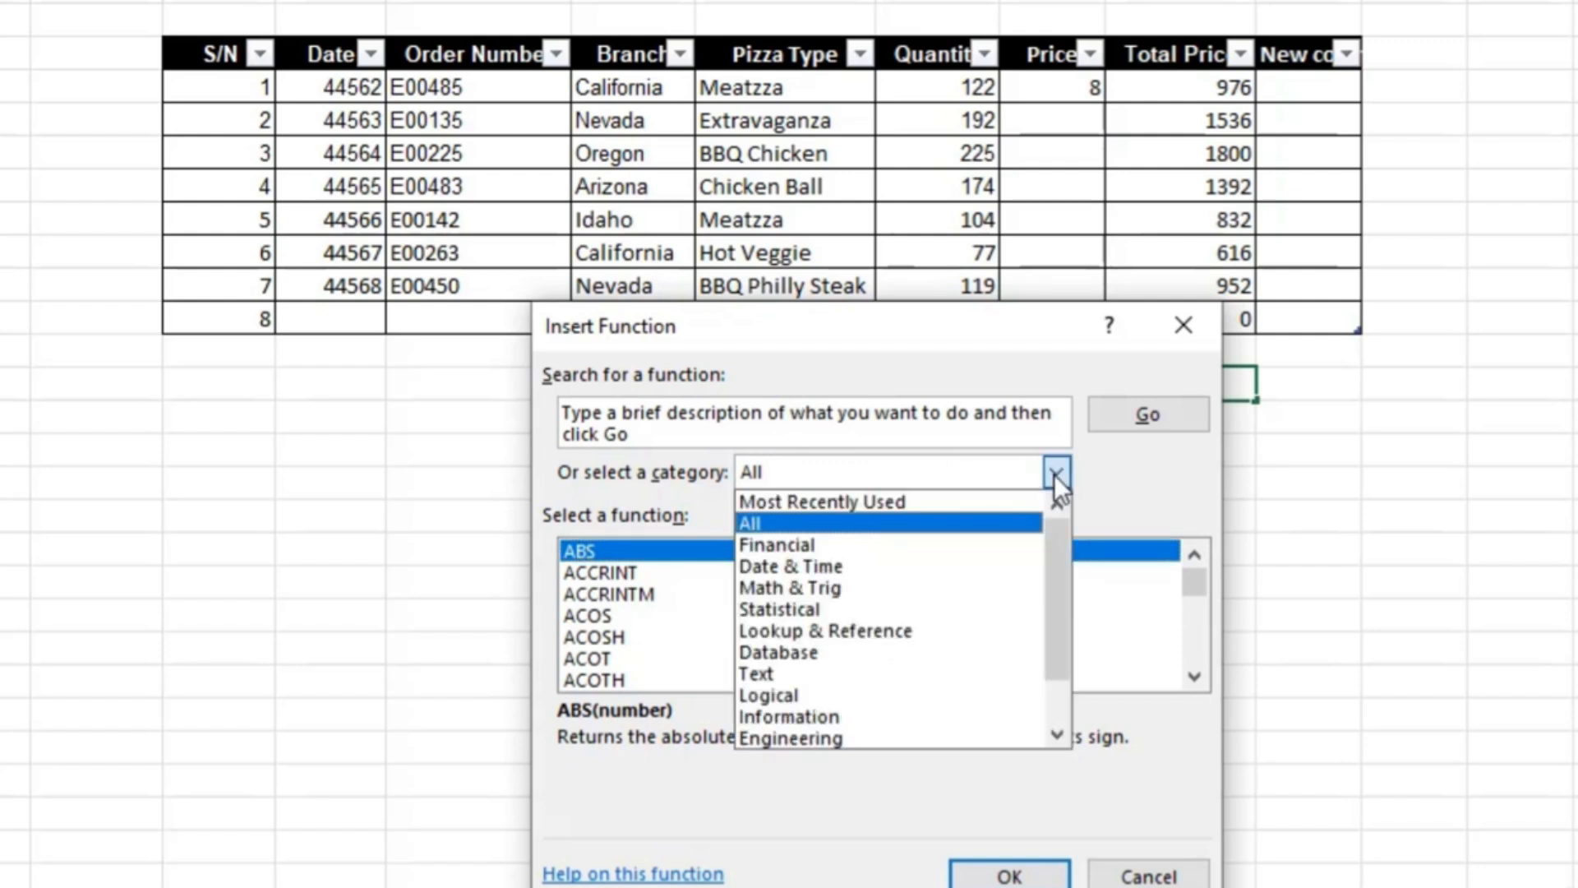
left_click(973, 508)
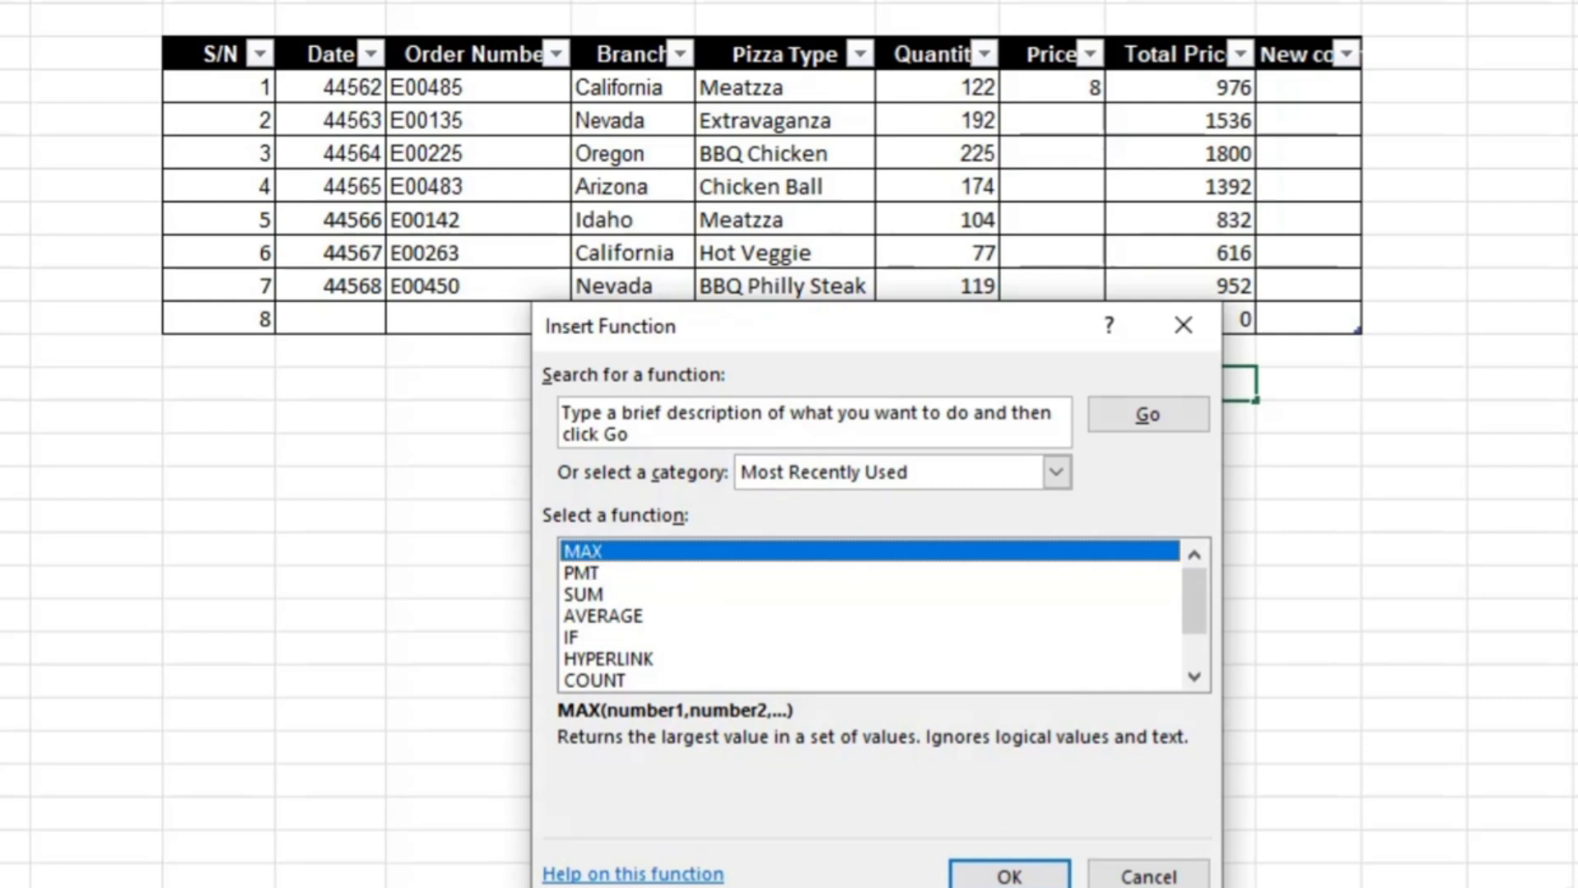
- Insert the MAX function in N17 with Table2[Total Price] as its Number1 argument
left_click(1011, 876)
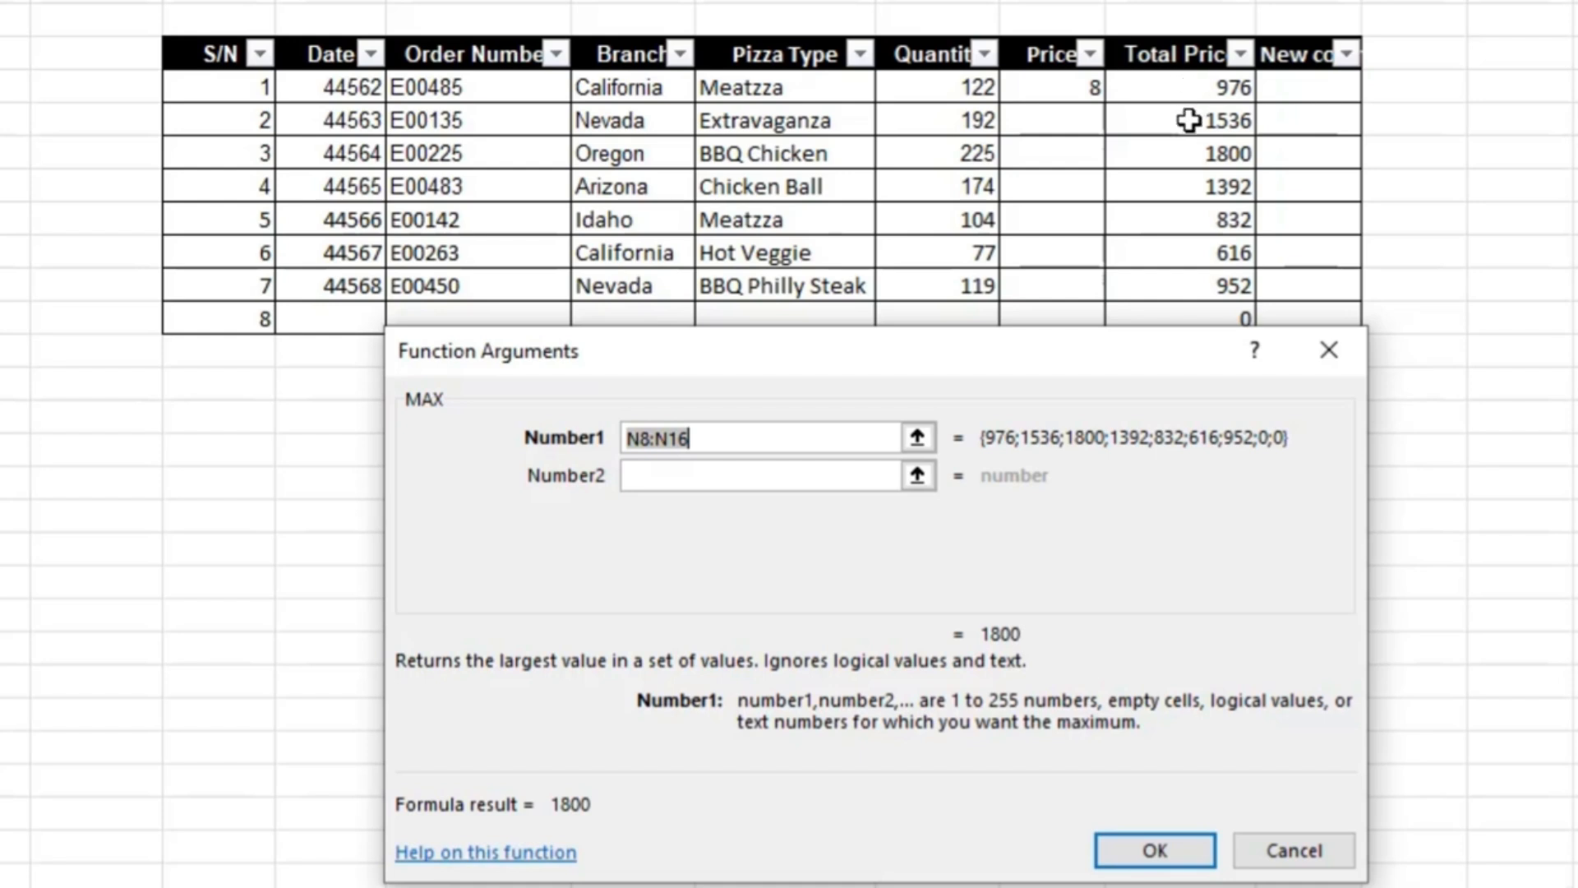
left_click_drag(781, 368, 797, 504)
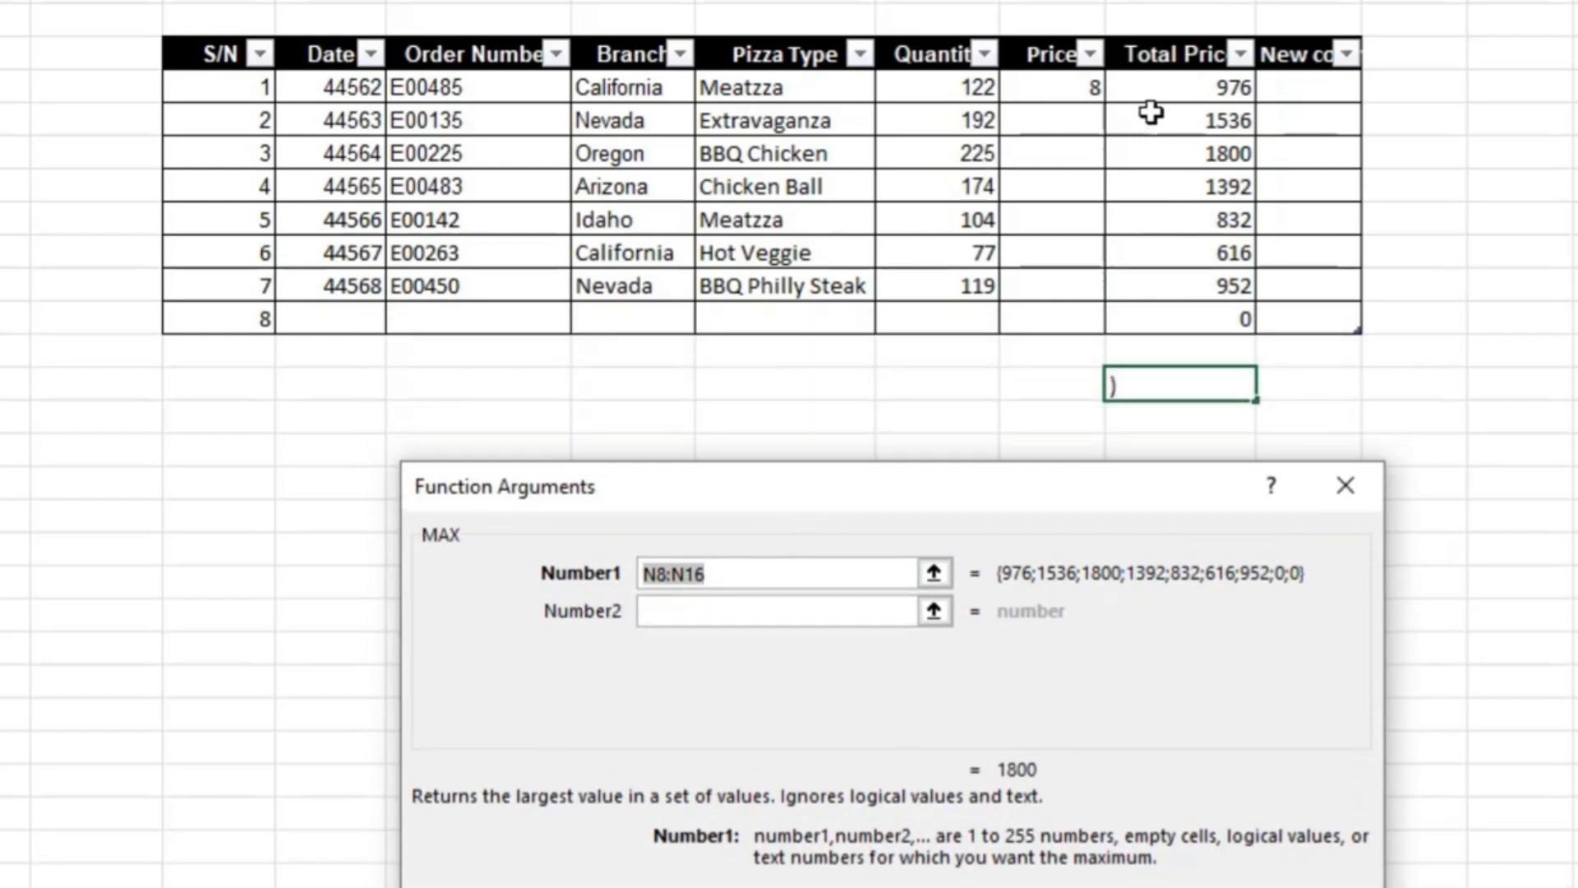
left_click(1174, 94)
left_click_drag(1174, 95, 1159, 307)
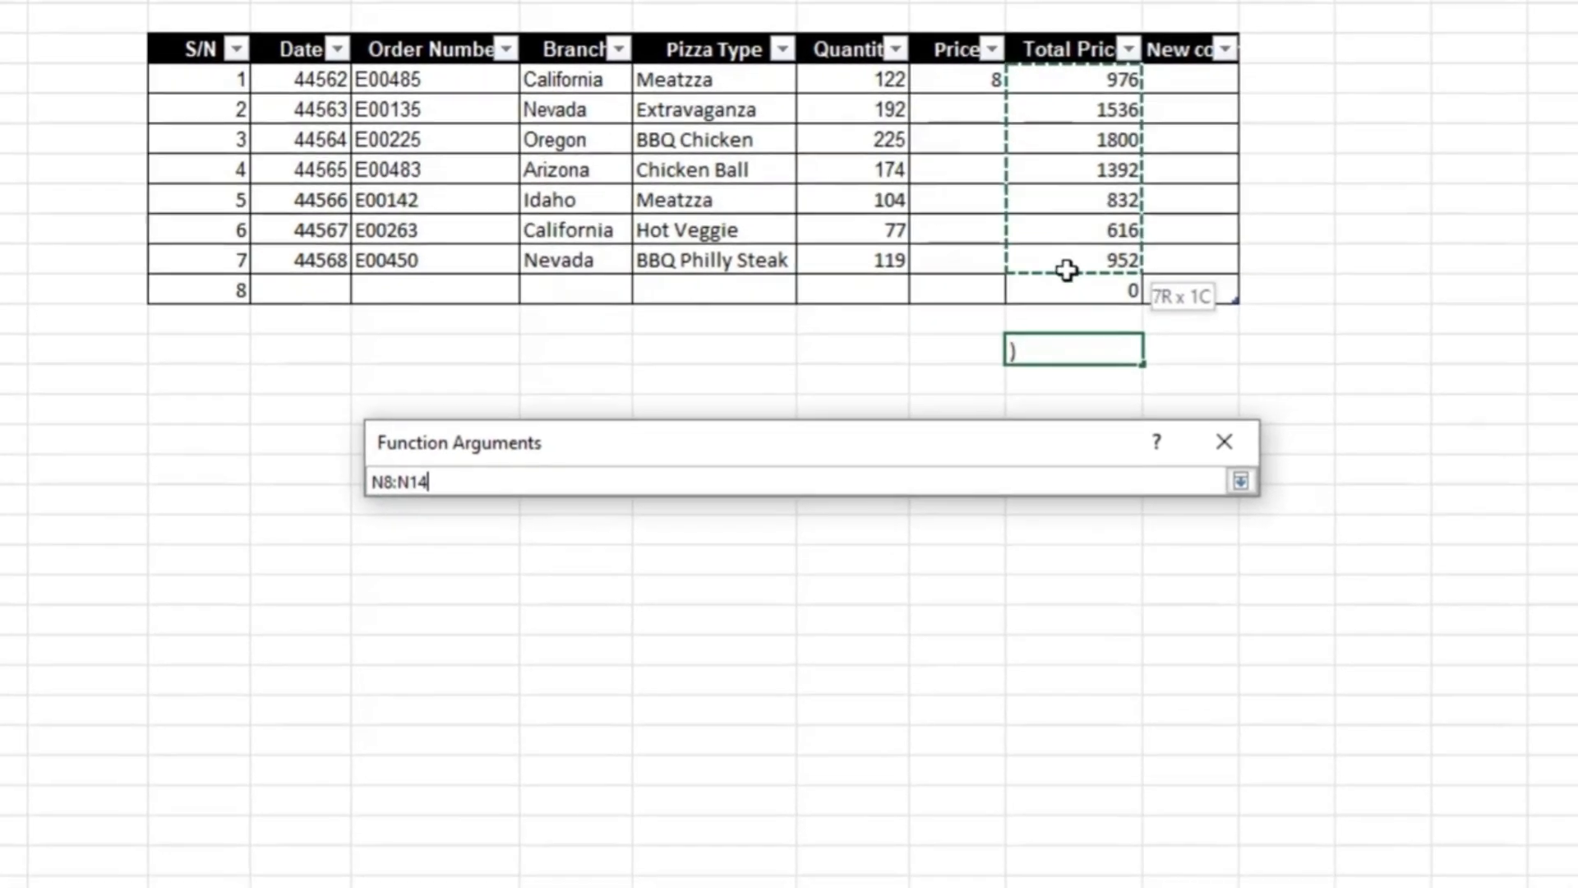
left_click_drag(1045, 277, 1046, 276)
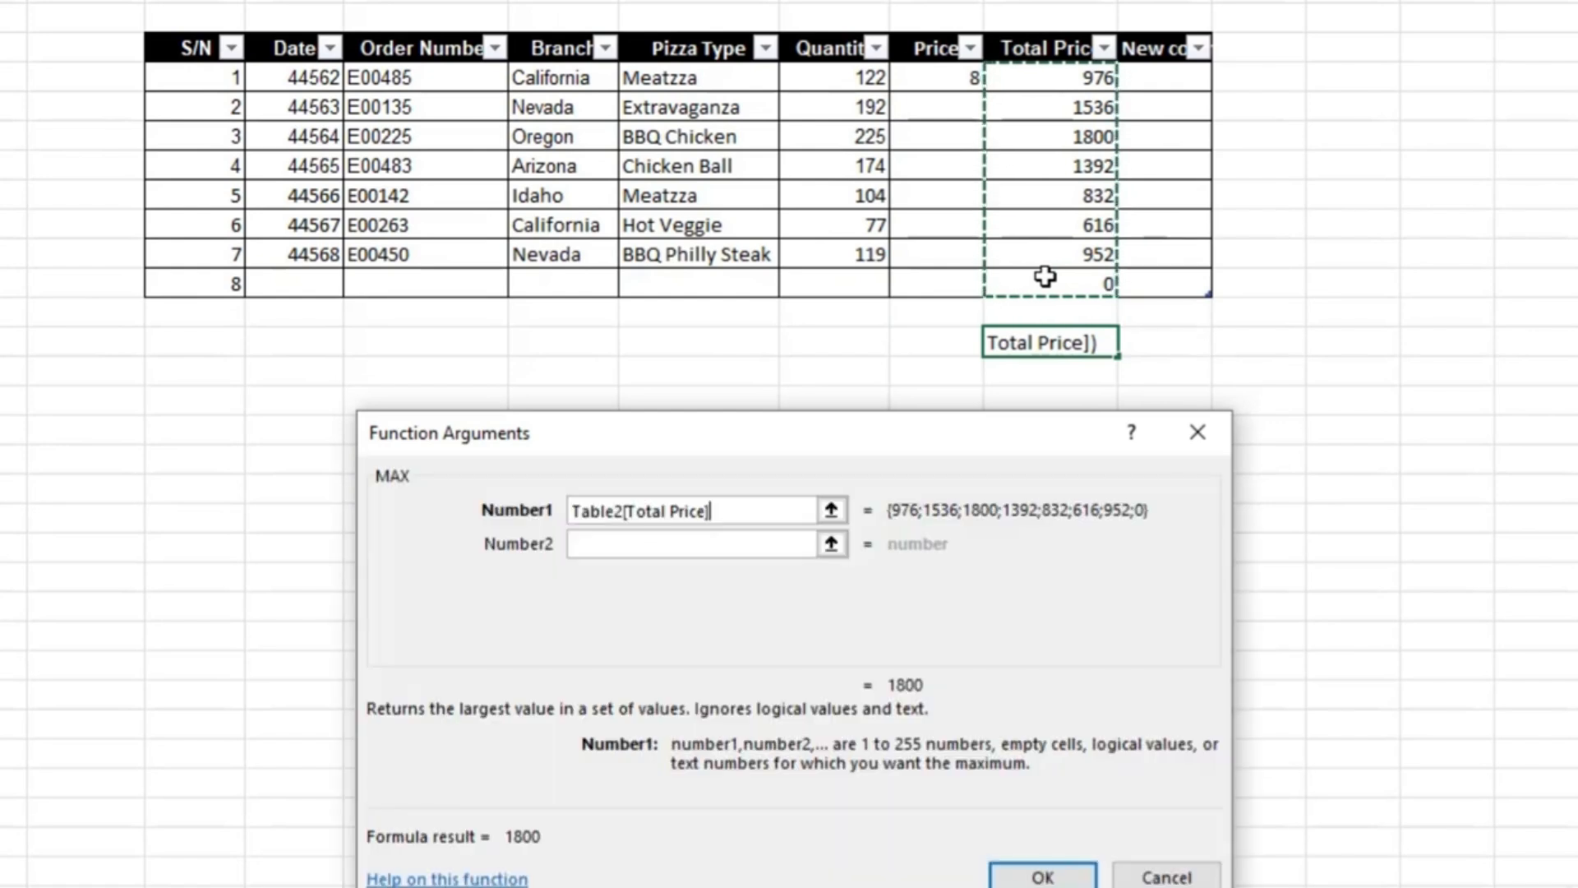
left_click(1043, 877)
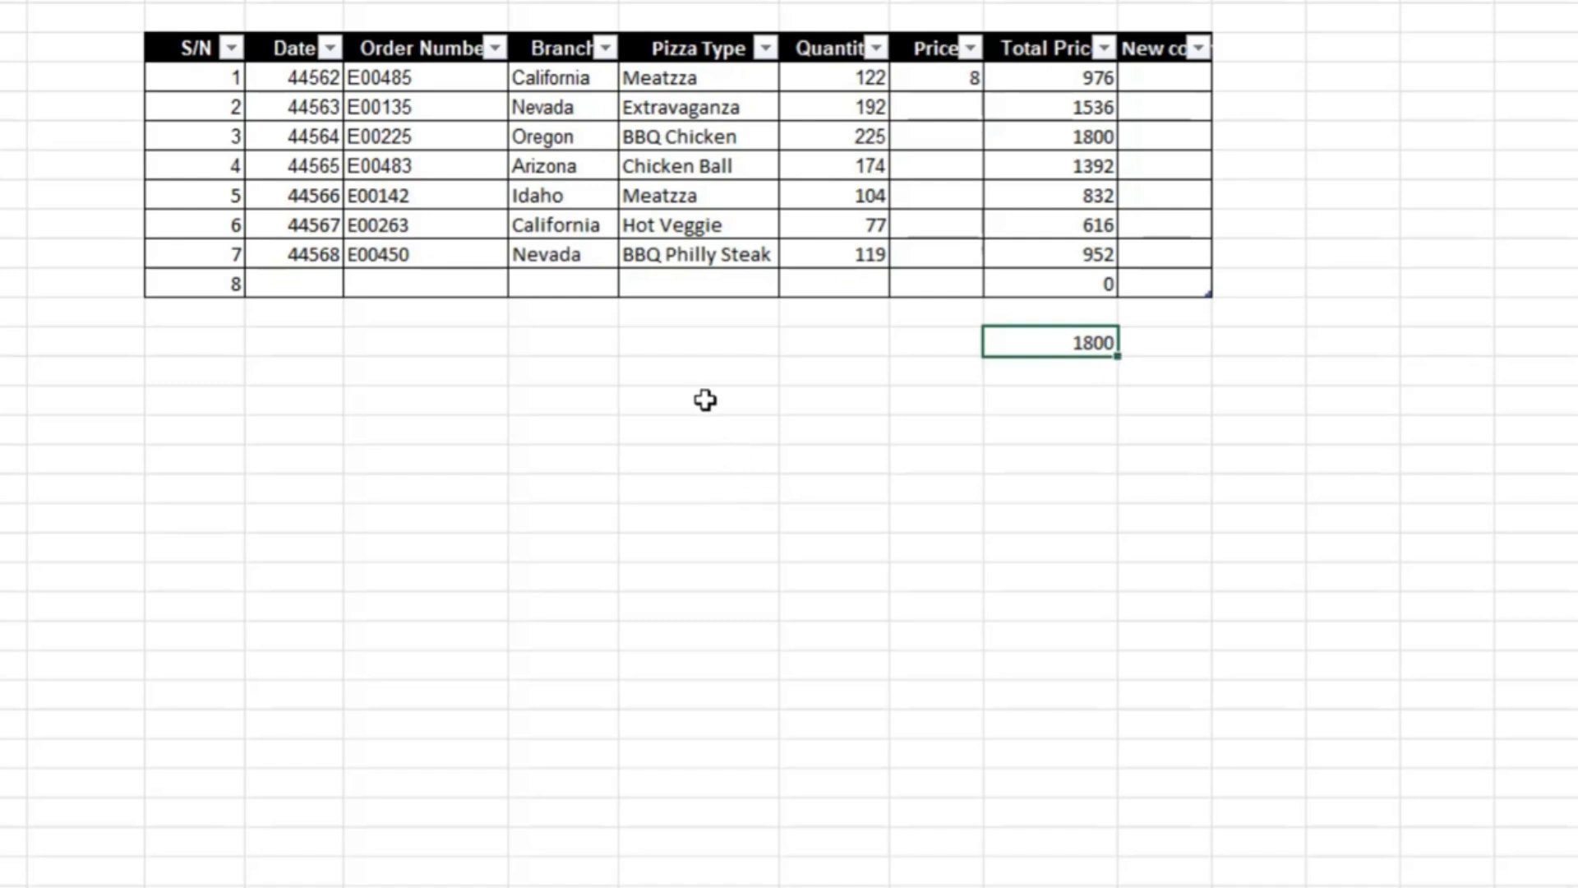
- Enter an UPPER formula in cell J17 that converts the first Branch name in J8 to uppercase
left_click(680, 351)
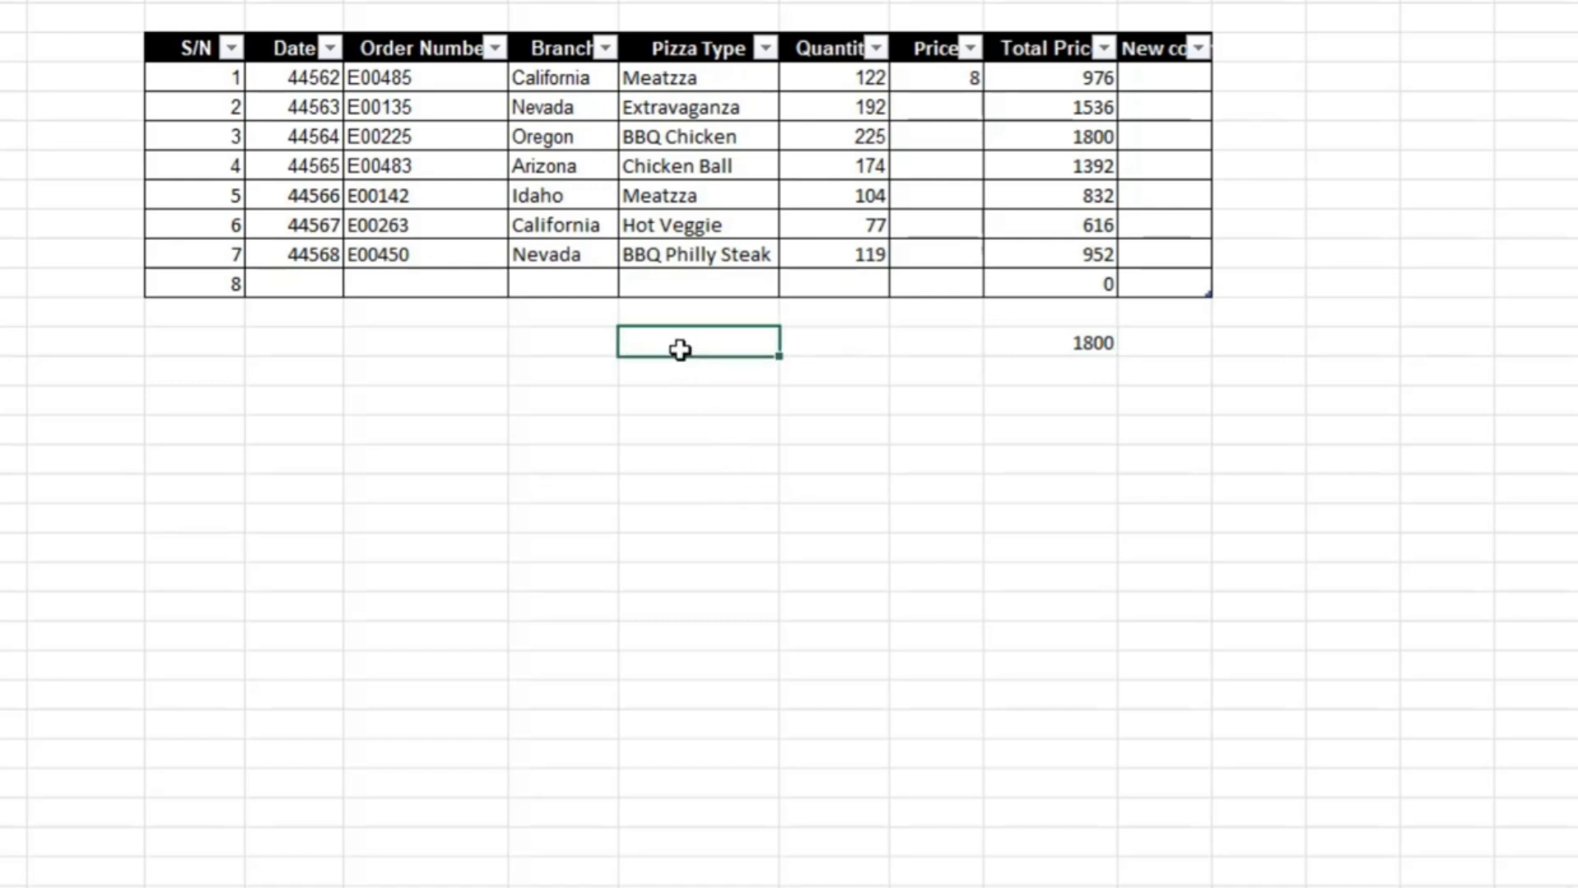
left_click(570, 352)
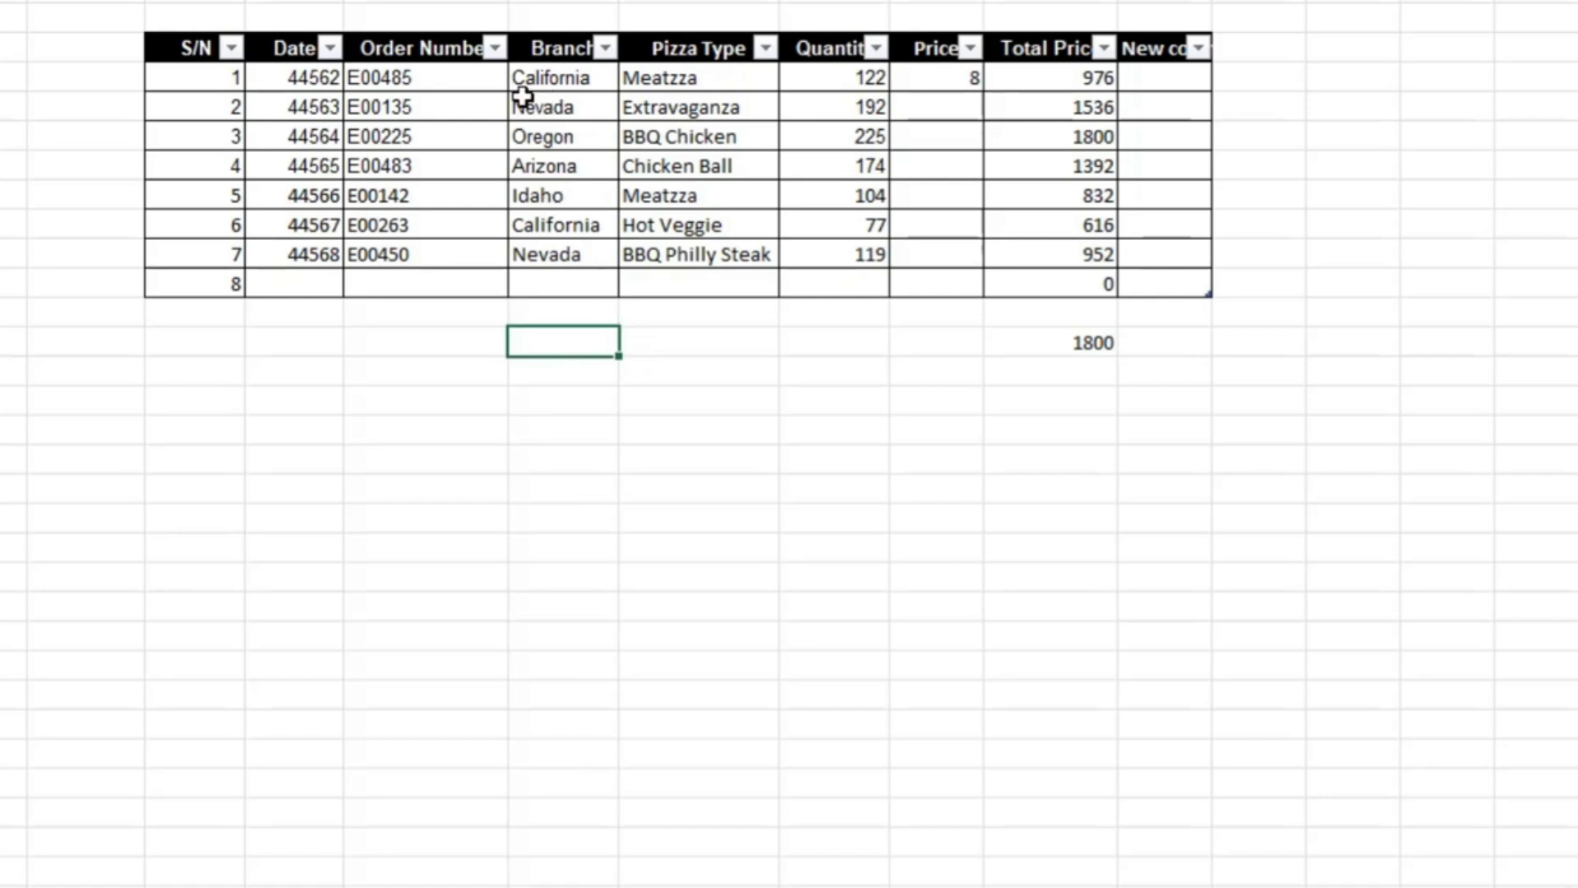
double_click(596, 362)
type("upp")
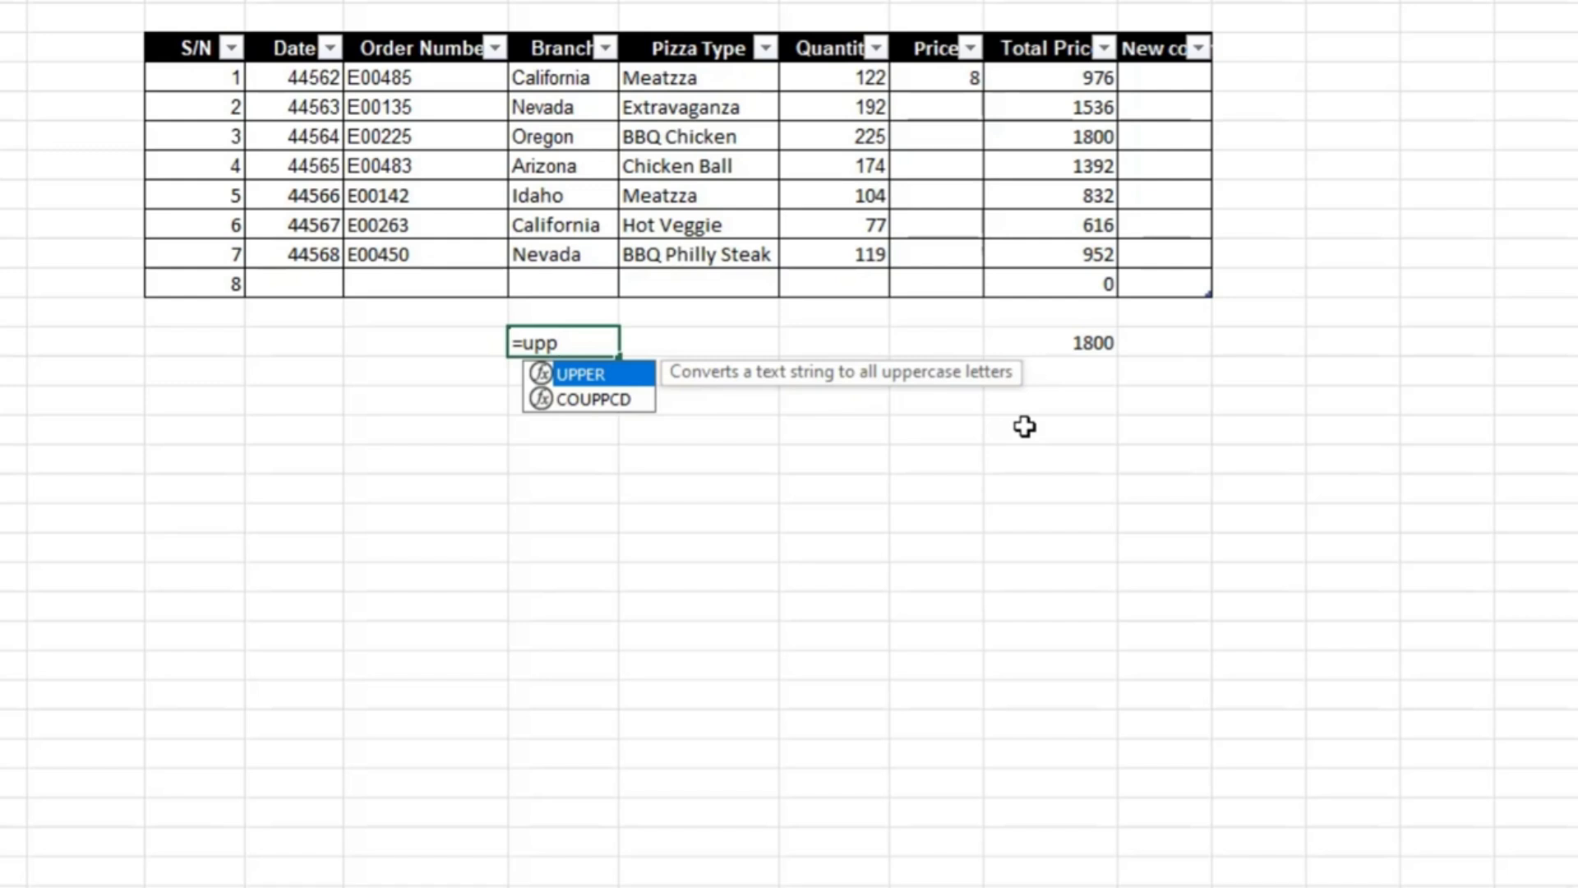
key("Tab")
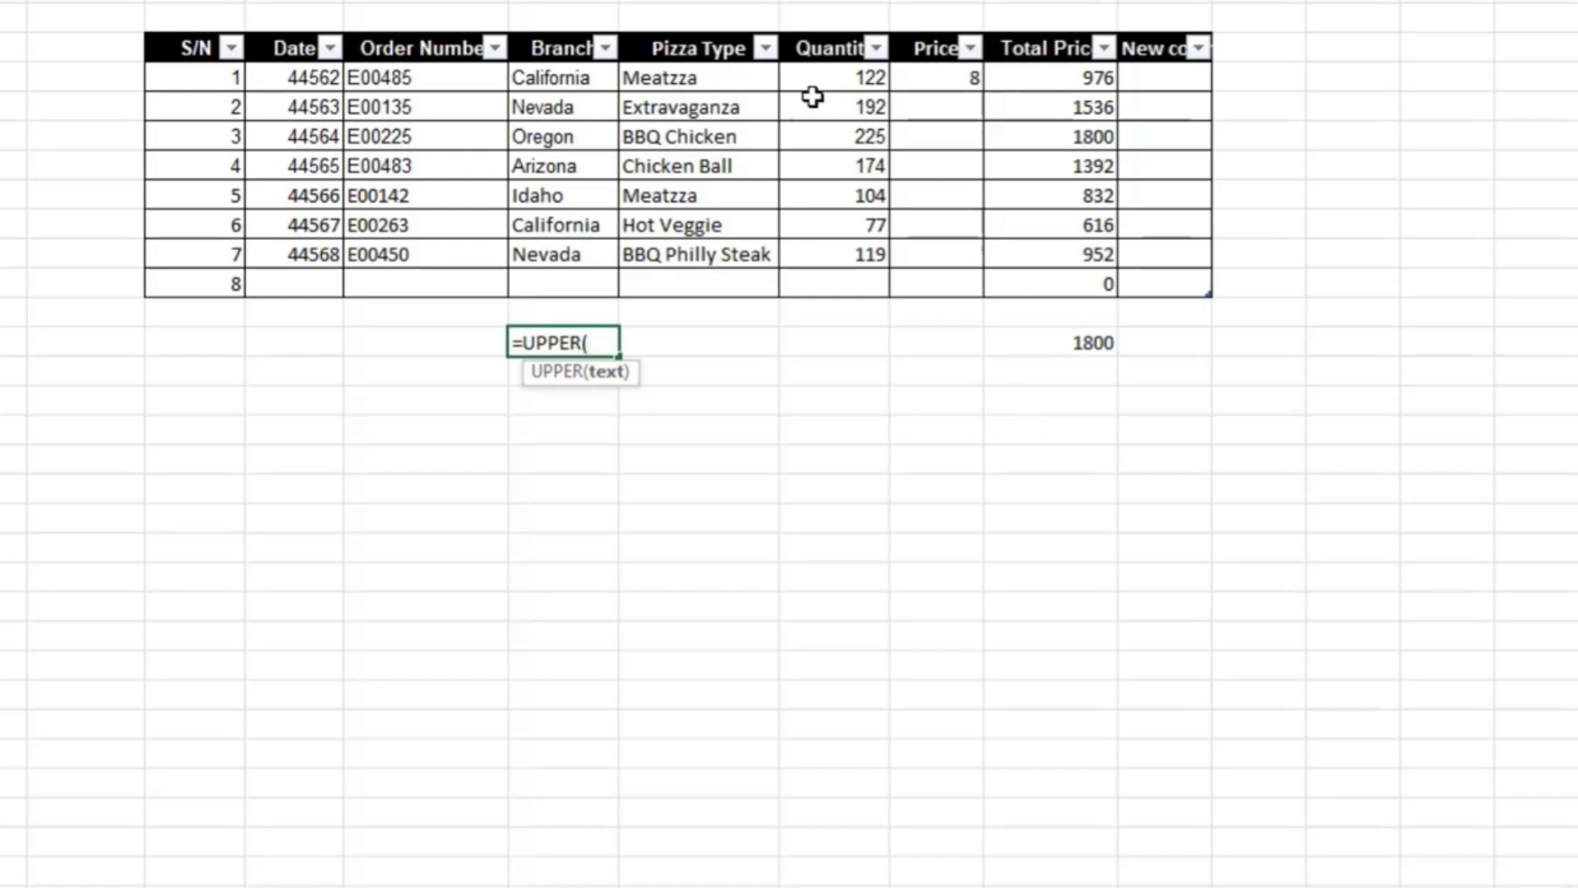
left_click(539, 84)
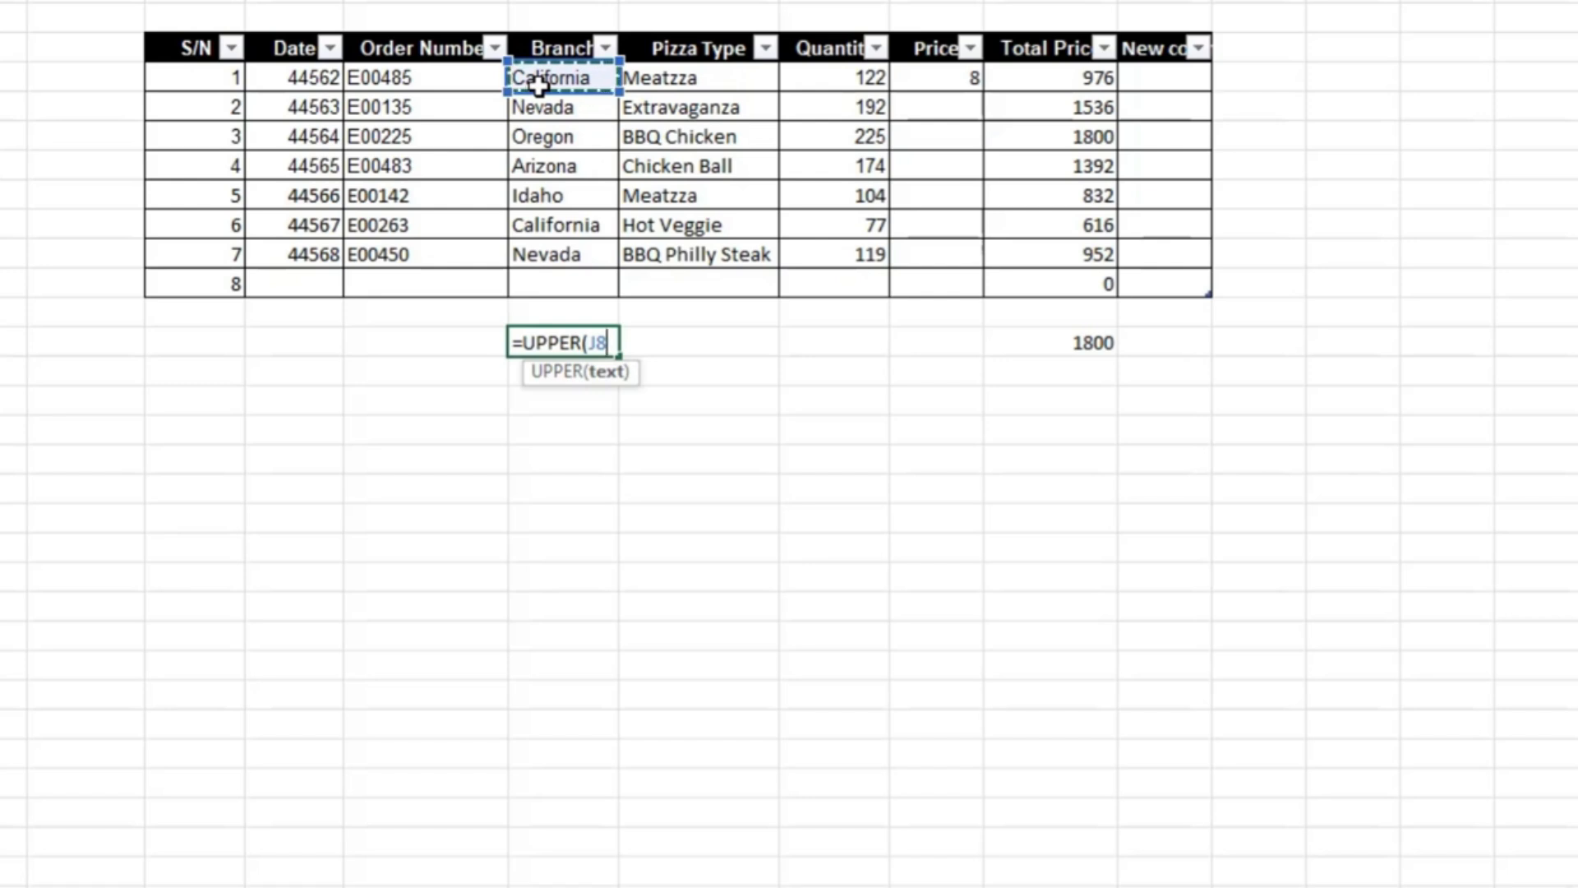
key("Return")
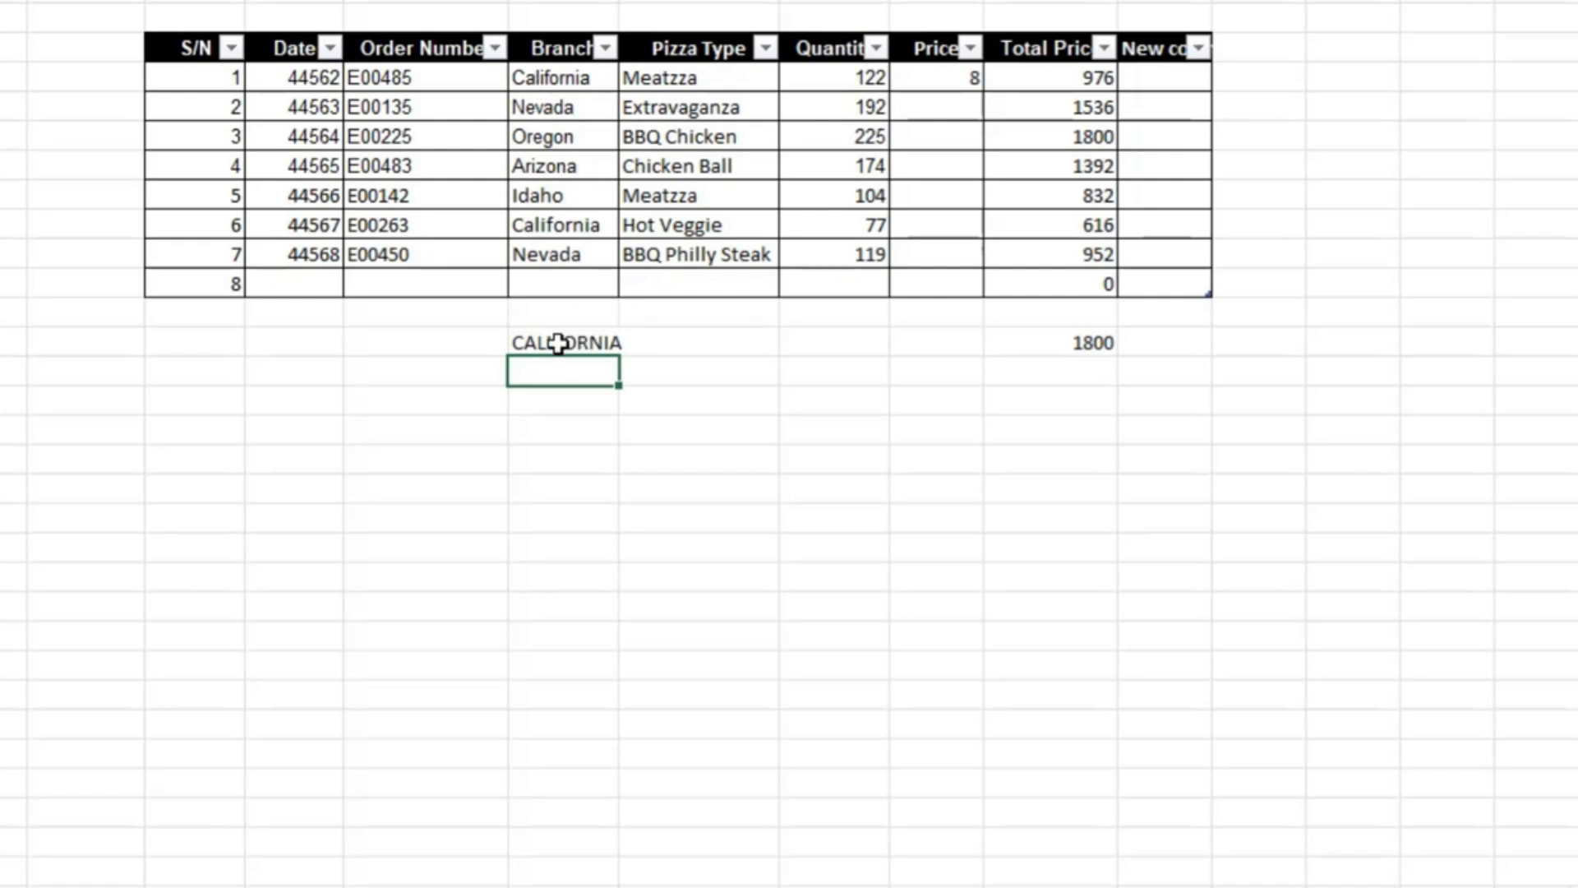
- Replace the formula in J17 with =UPPER(J8:J14) to convert all the Branch names to uppercase
left_click(559, 343)
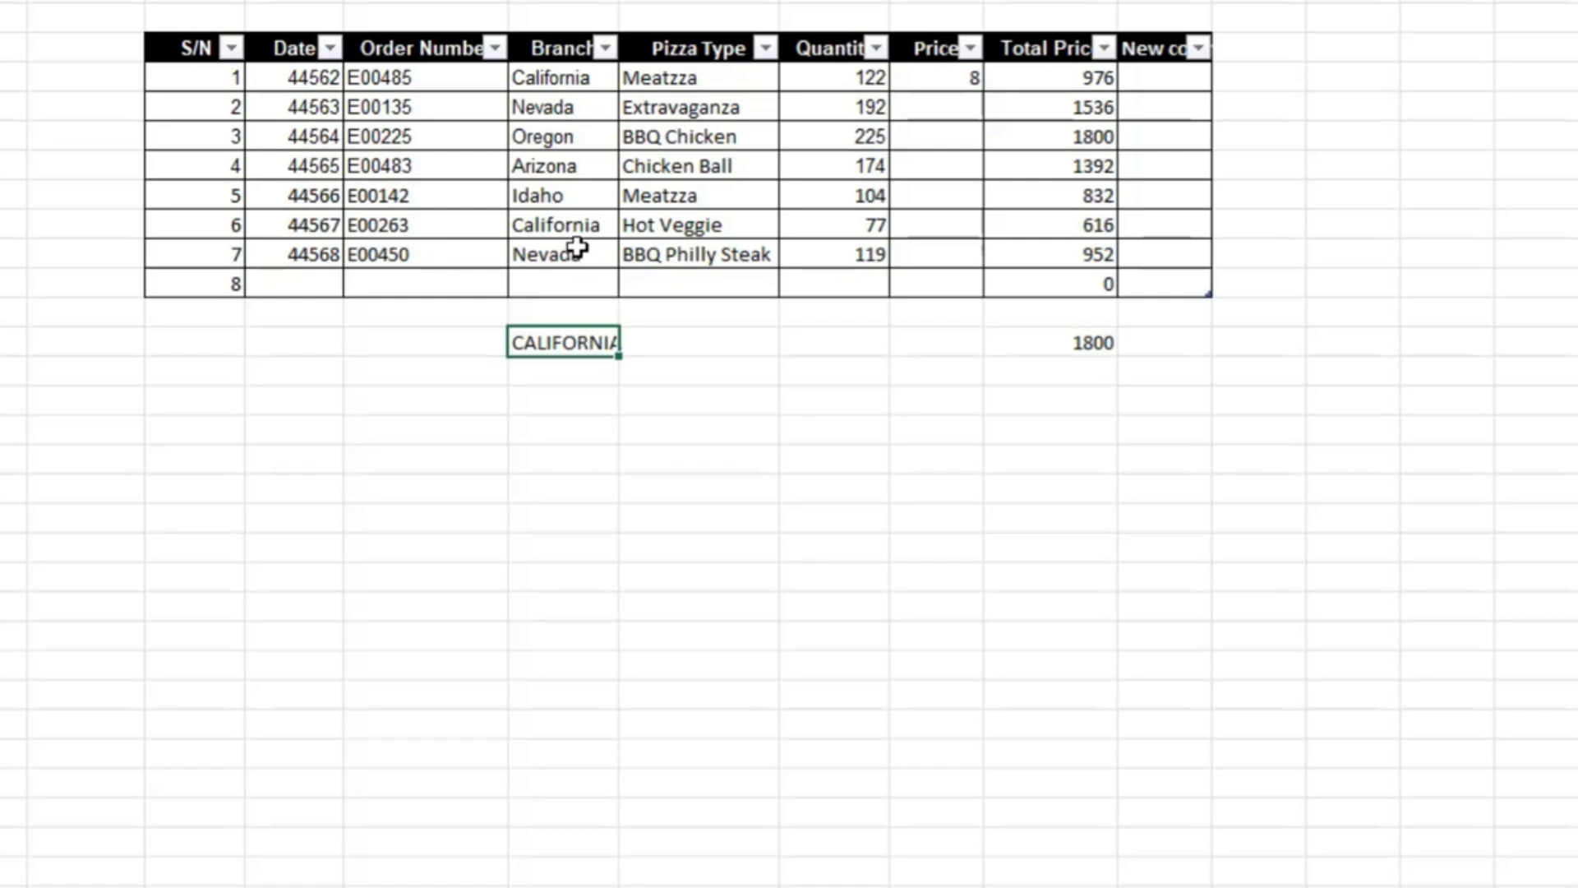
type("=up")
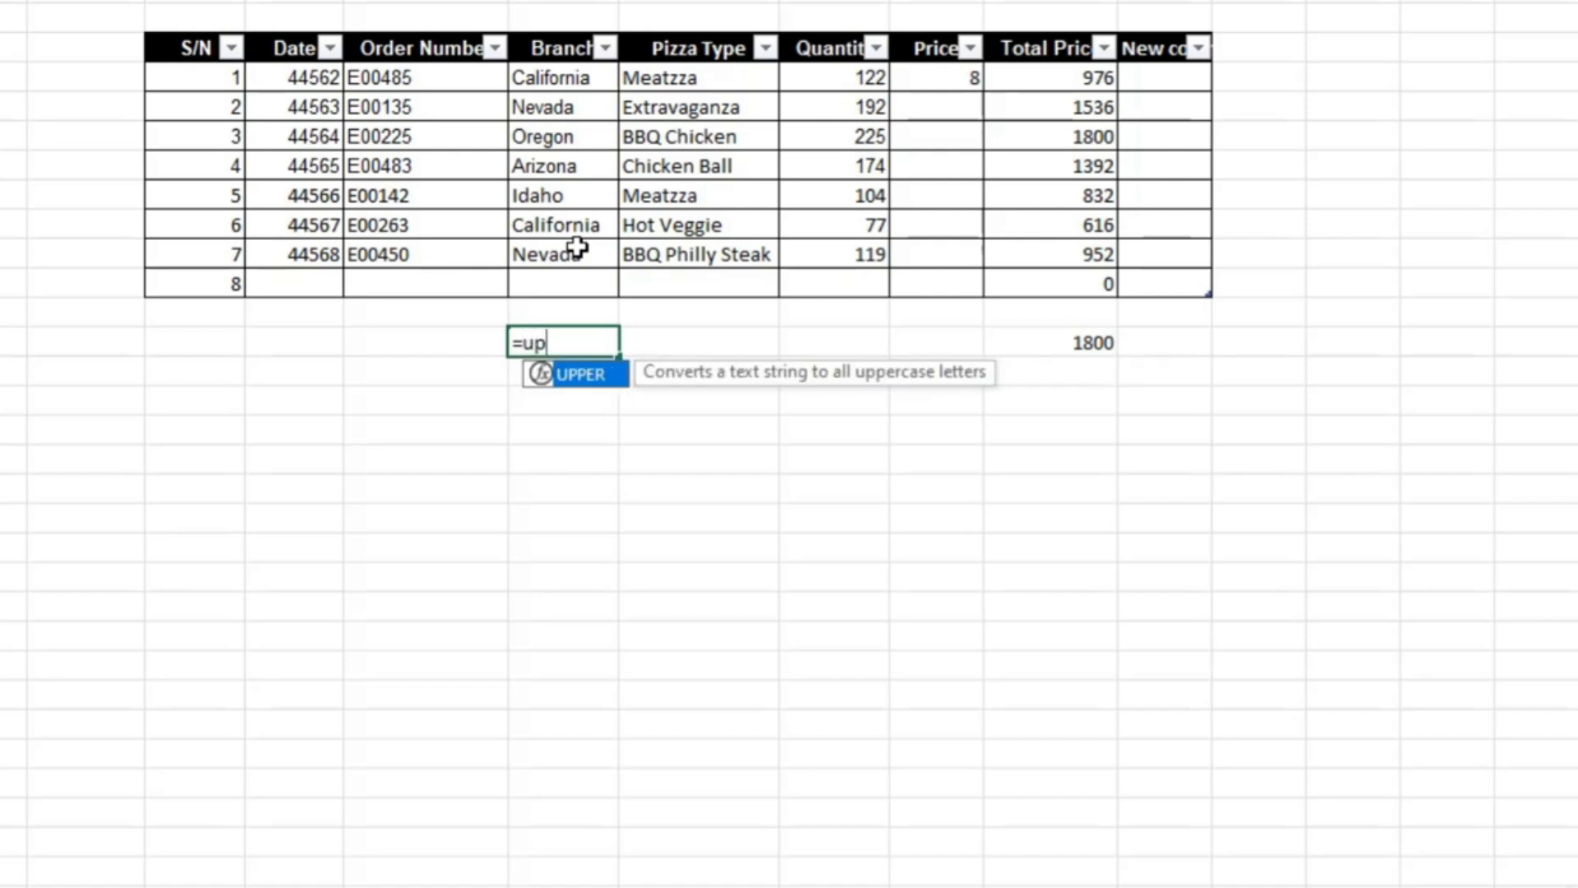
key("Tab")
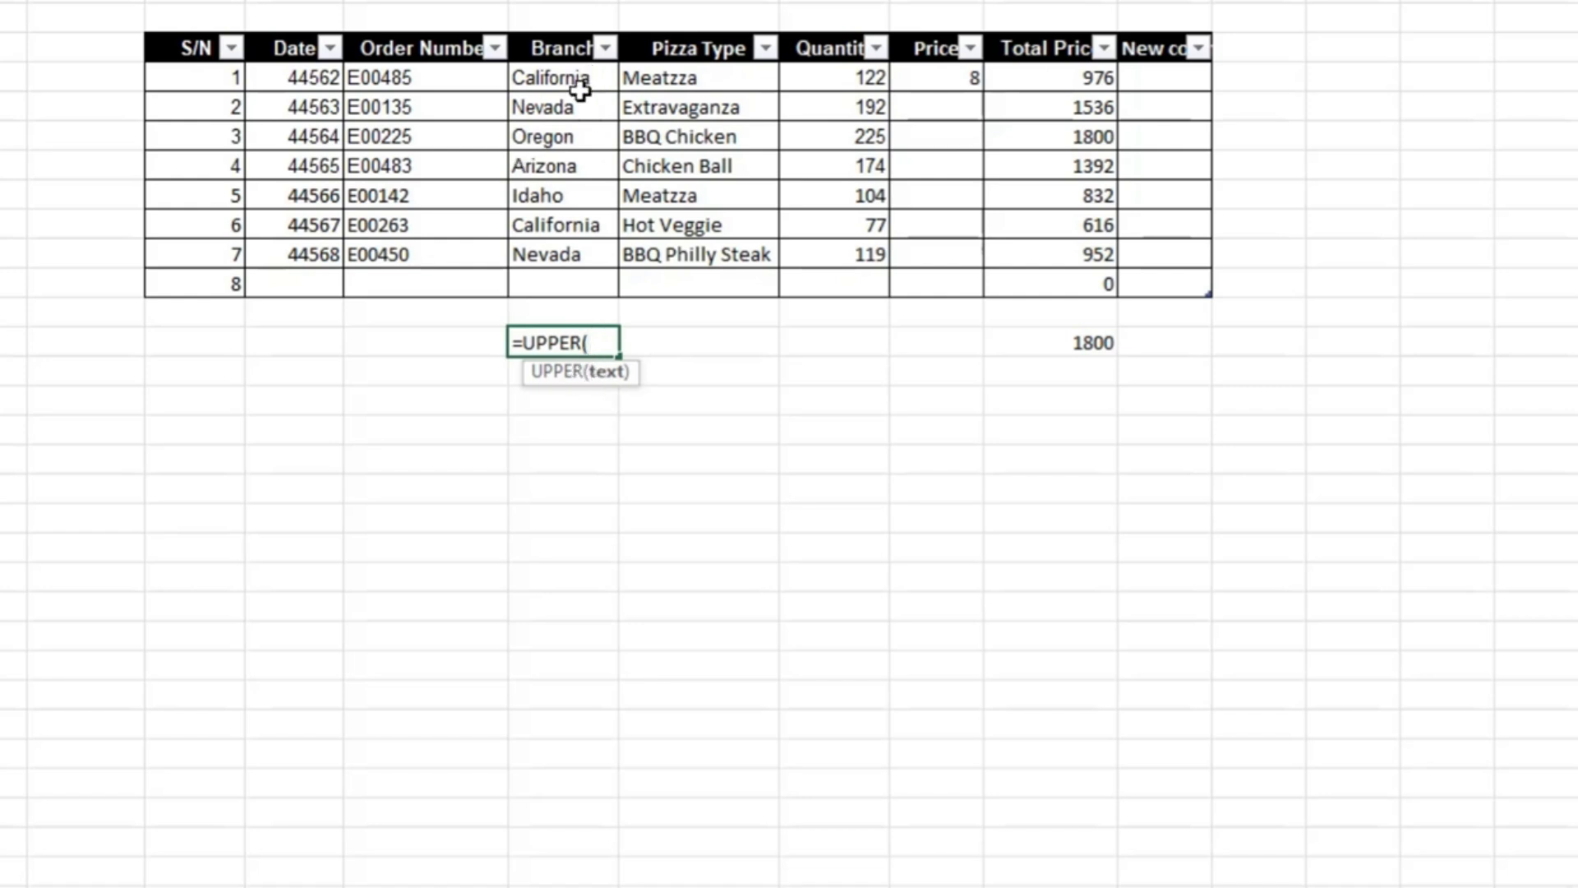
left_click_drag(567, 78, 575, 257)
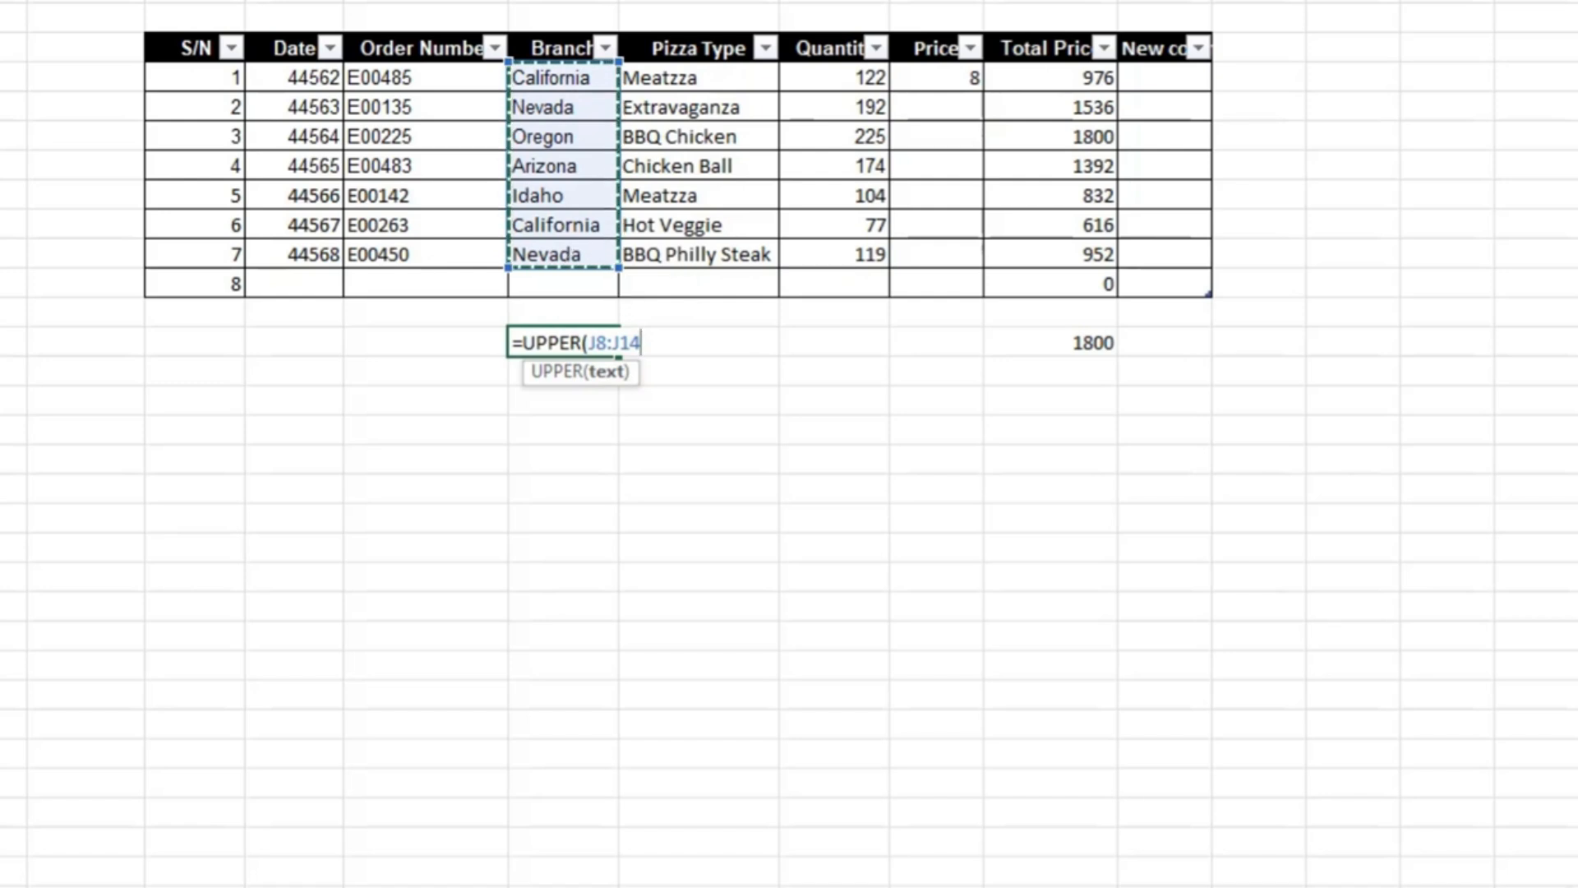
type(")")
key("Return")
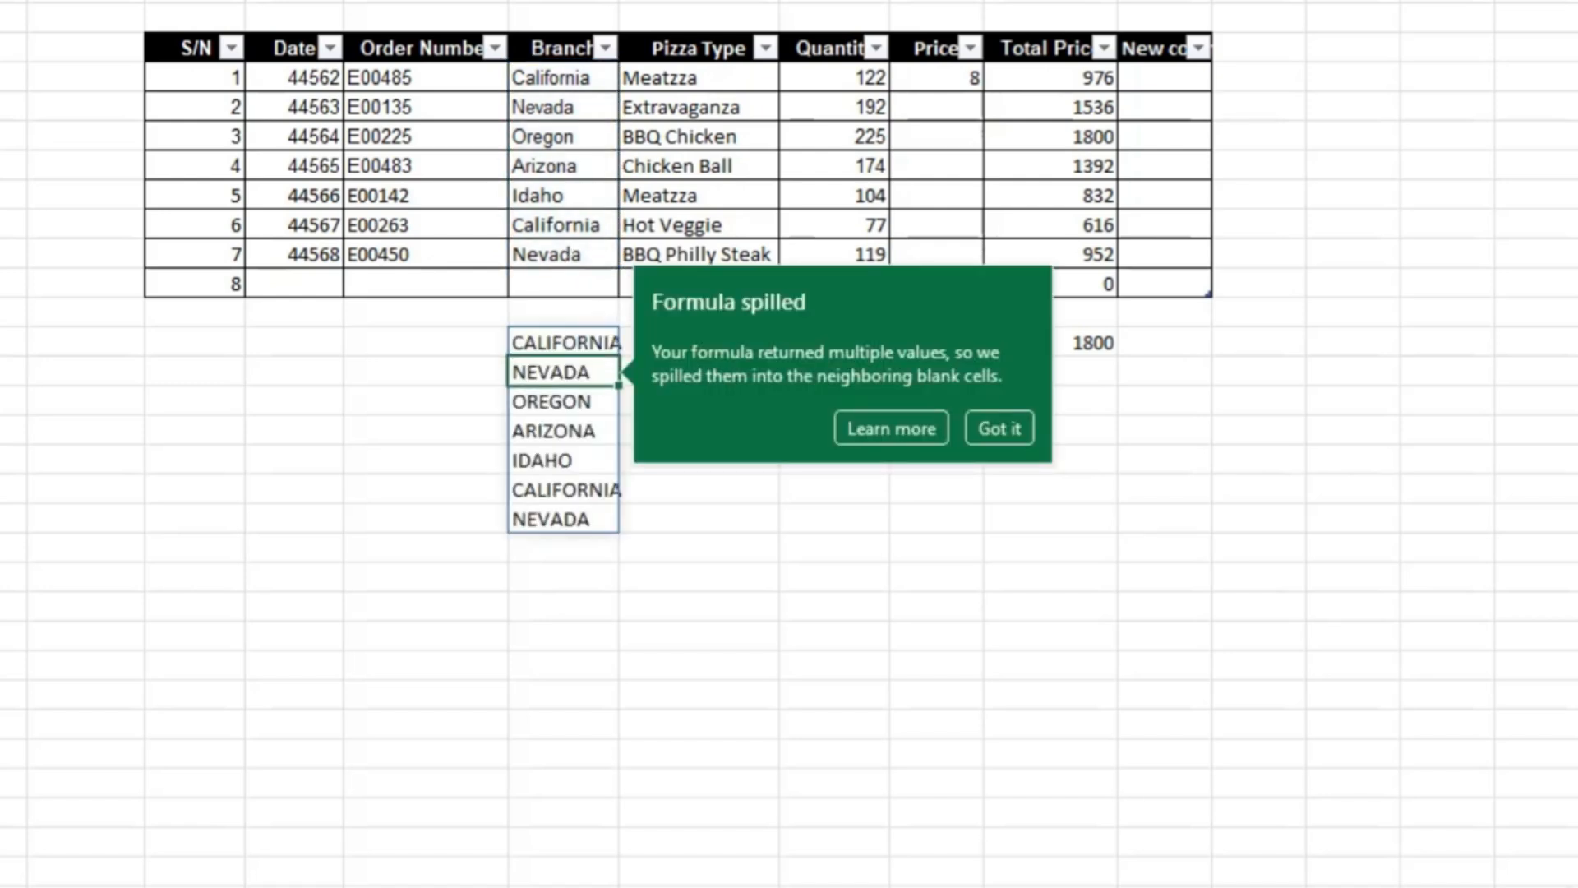